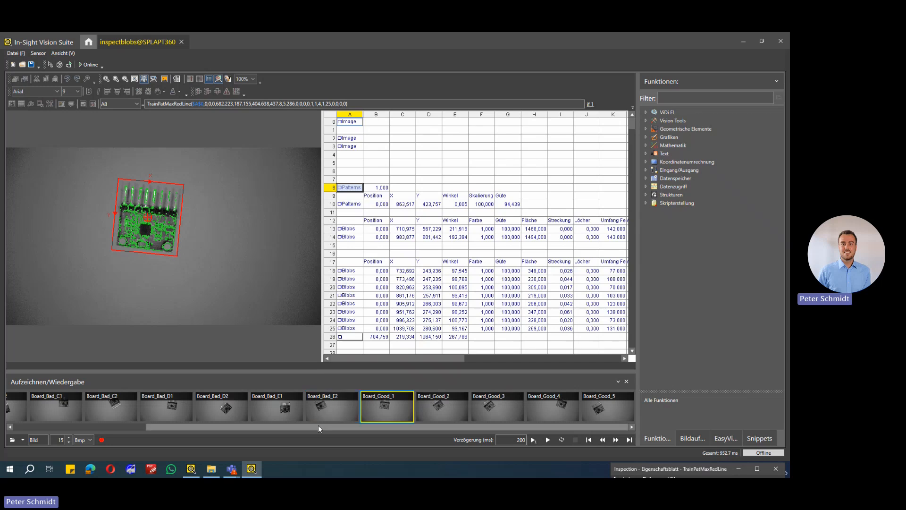
Review the TrainPatMaxRedLine training settings of cell A8, including the feature threshold, and close its property sheet
drag(318, 426, 169, 430)
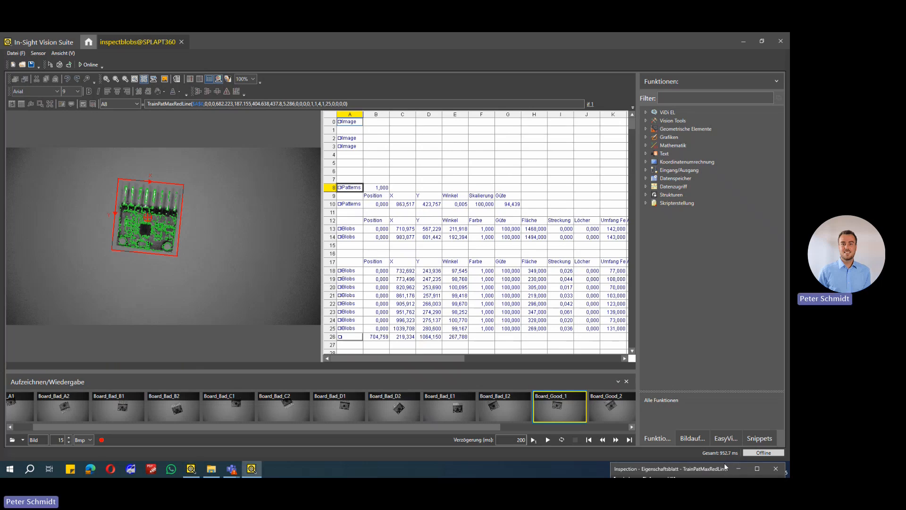
drag(727, 465, 589, 117)
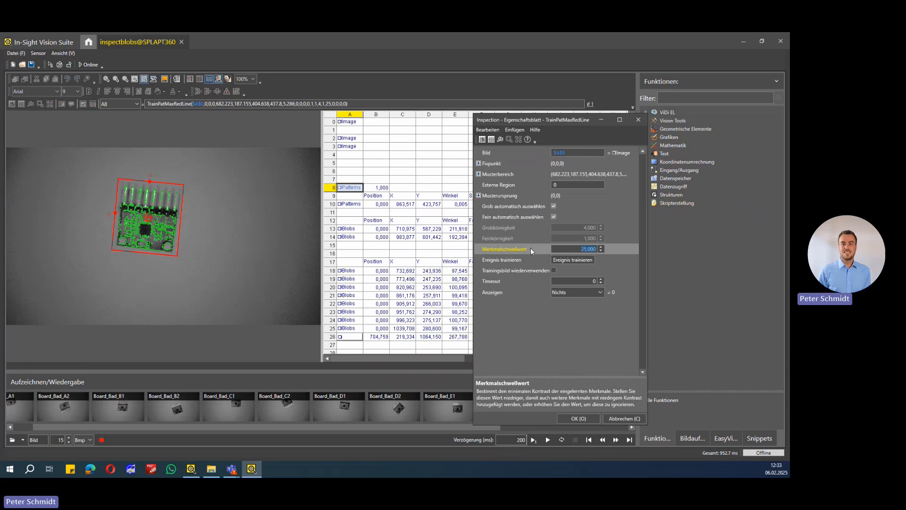
click(596, 421)
Review the FindPatMaxRedLine settings in cell A10, including the acceptance threshold and accuracy mode, and close the property sheet
double_click(351, 204)
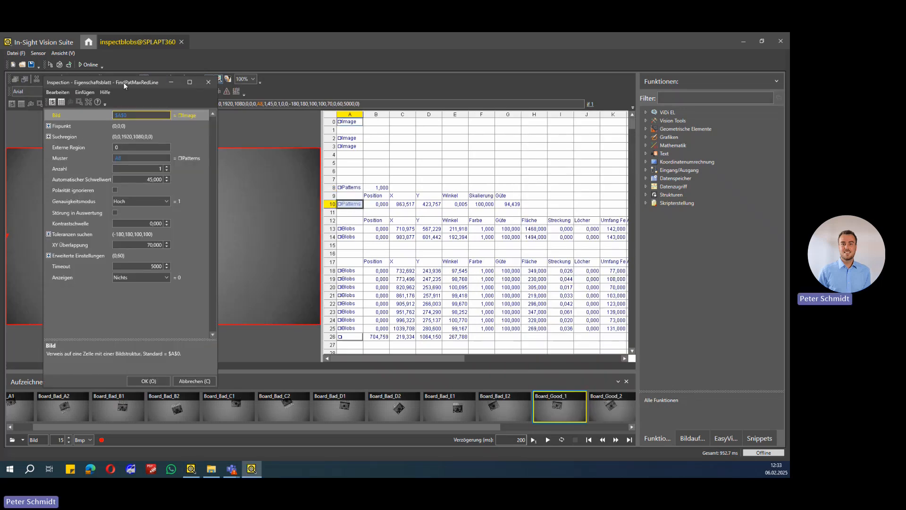
drag(124, 82, 504, 122)
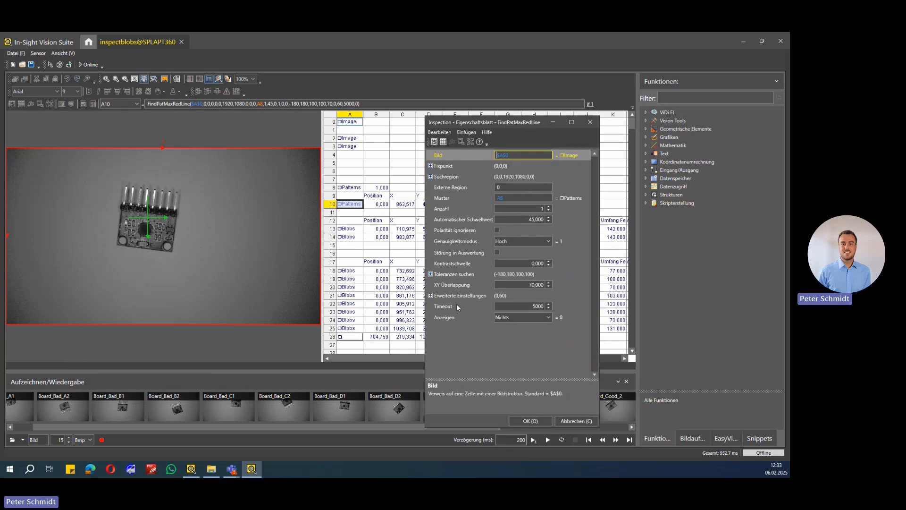
click(480, 219)
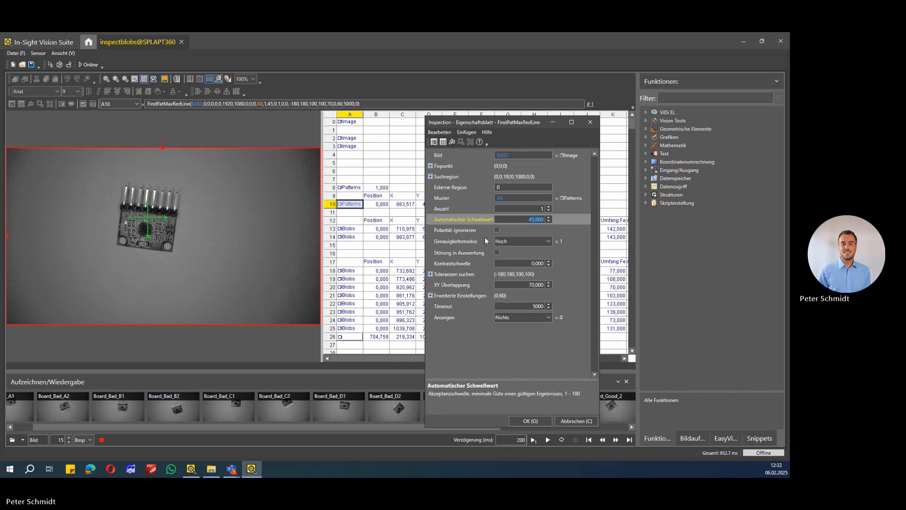
click(457, 239)
click(457, 219)
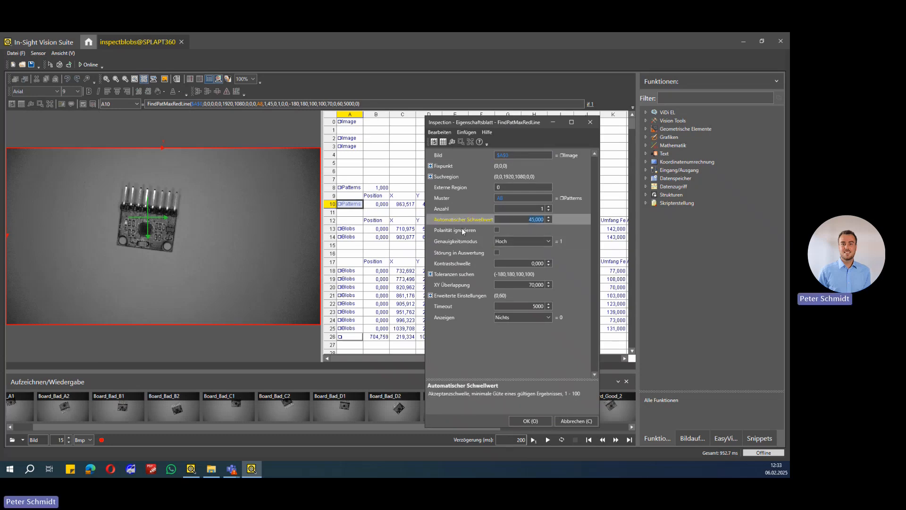
click(569, 423)
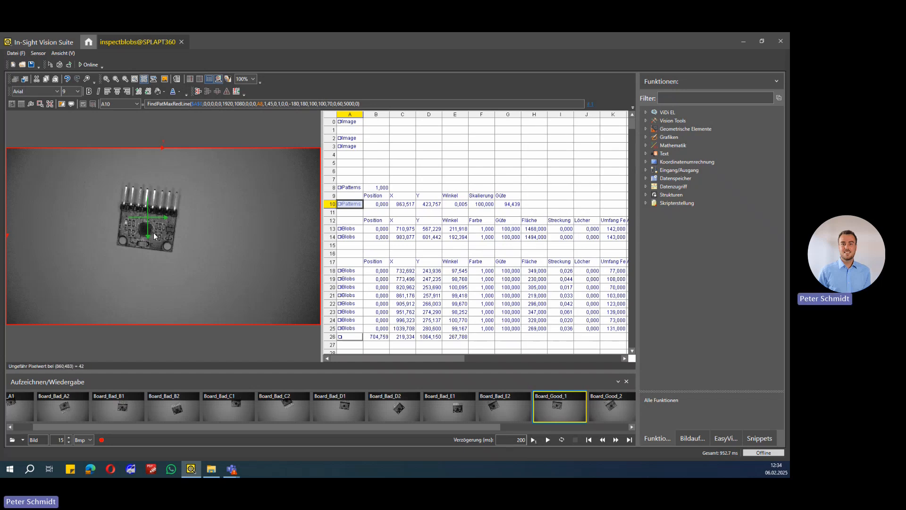
Compare the image regions of the first pin blob in A18 and the two hole blobs in A13 and A14
click(350, 271)
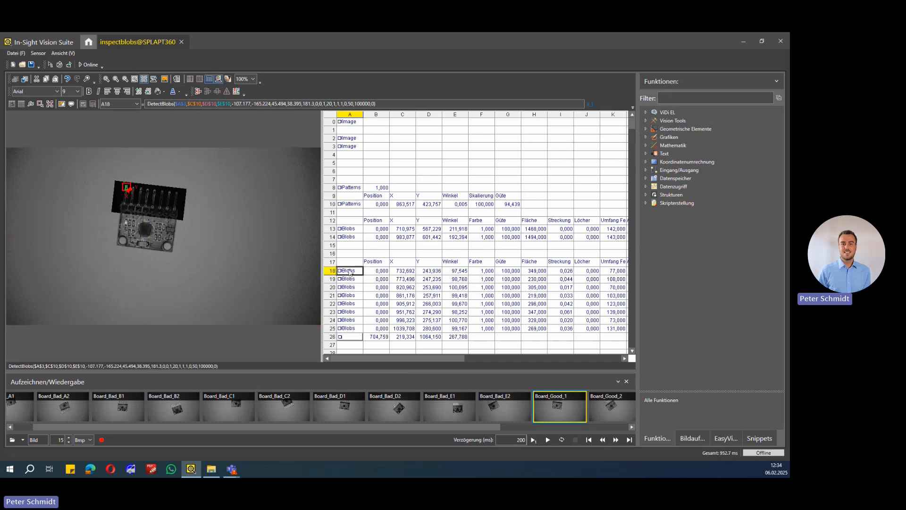
click(357, 254)
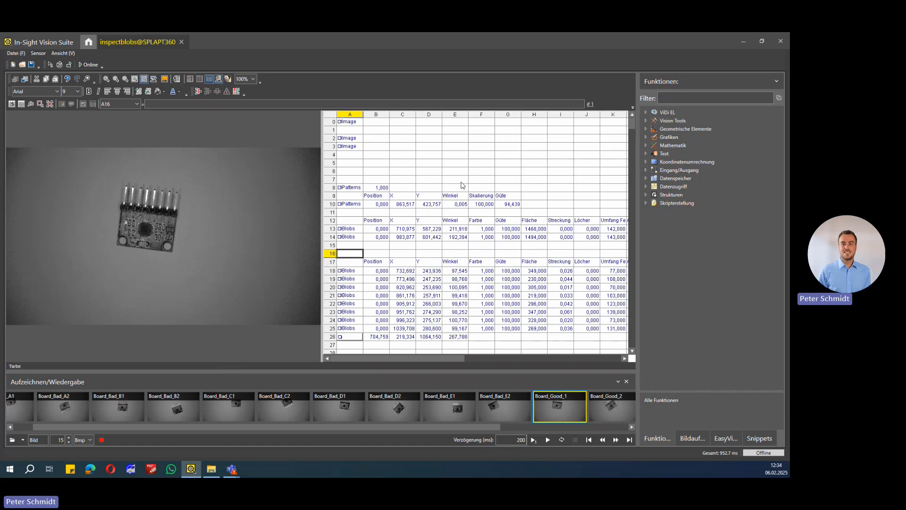
click(355, 230)
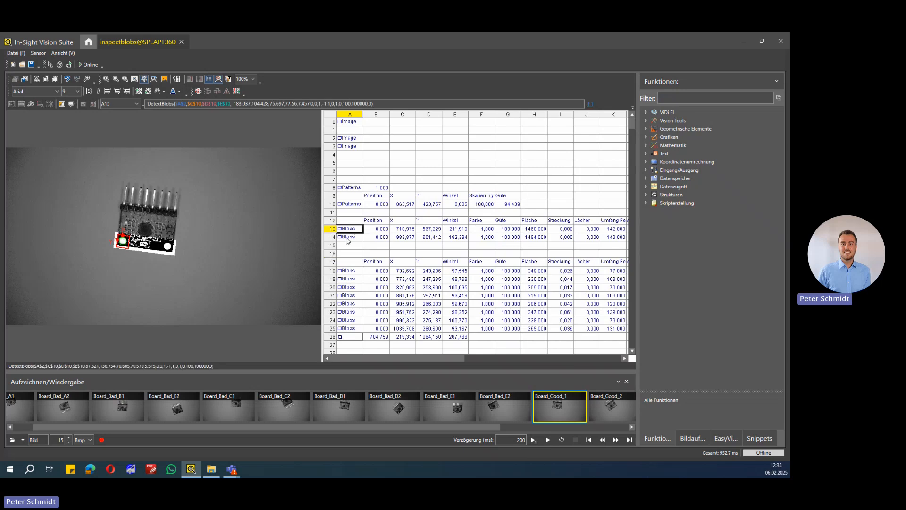
click(347, 238)
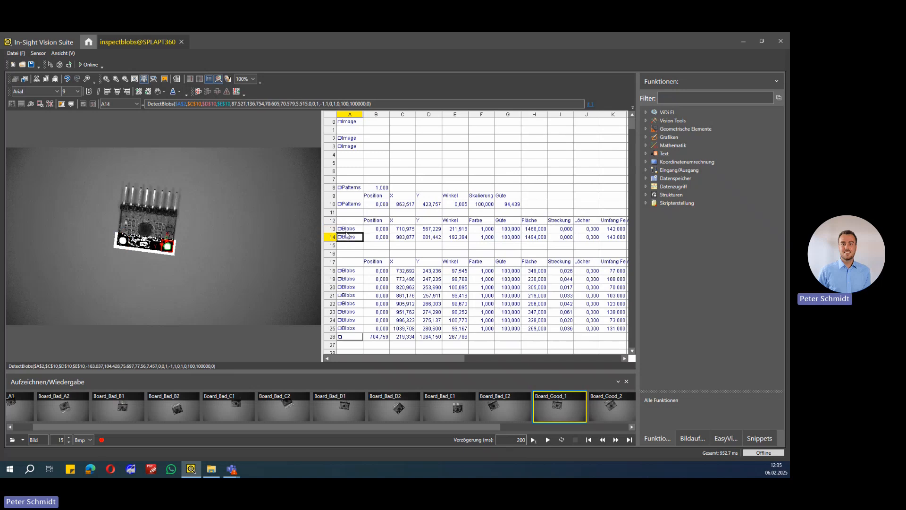
click(348, 230)
click(347, 235)
click(345, 229)
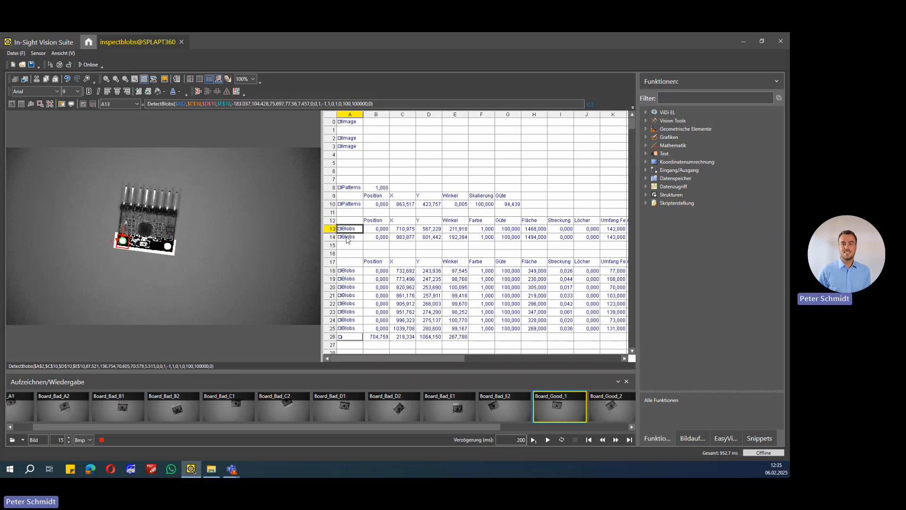
click(346, 237)
click(346, 230)
click(345, 237)
click(345, 229)
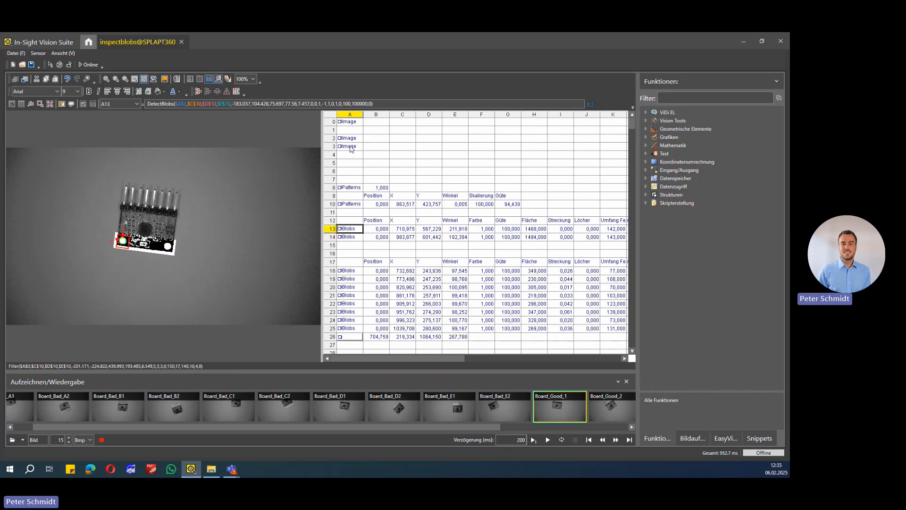
Show the filtered image region of cell A2 and view its Filter property sheet without changing anything
click(354, 156)
click(352, 138)
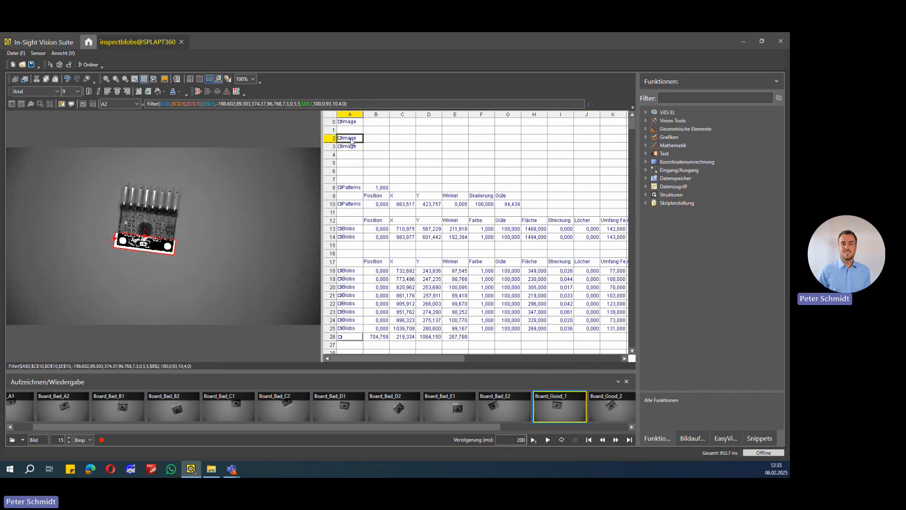
double_click(352, 141)
drag(187, 107, 513, 113)
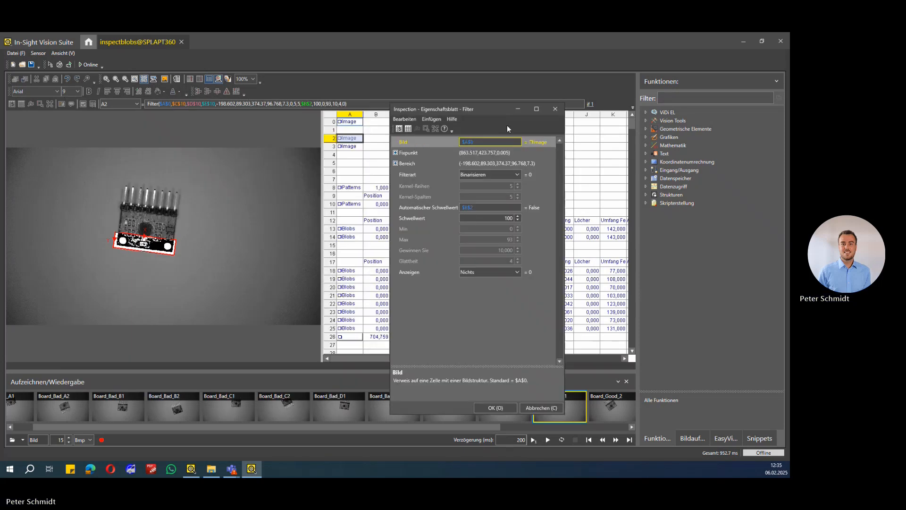
key(Escape)
Locate the Filter function among the image vision tools and open the Filter property sheet of cell A2
click(647, 121)
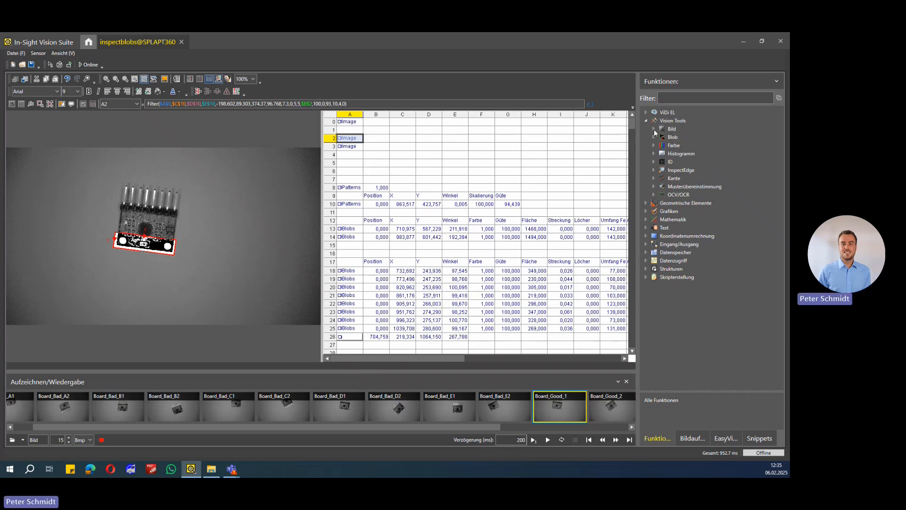
click(654, 130)
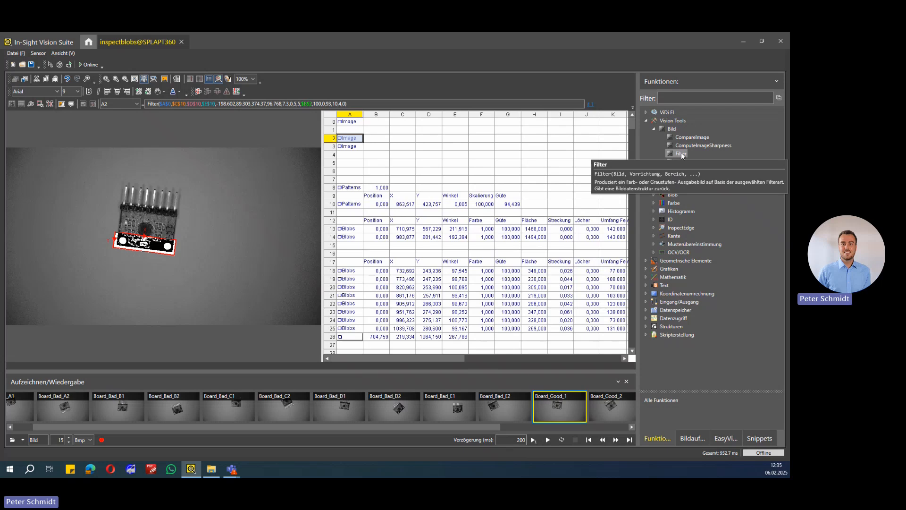
drag(682, 154, 347, 138)
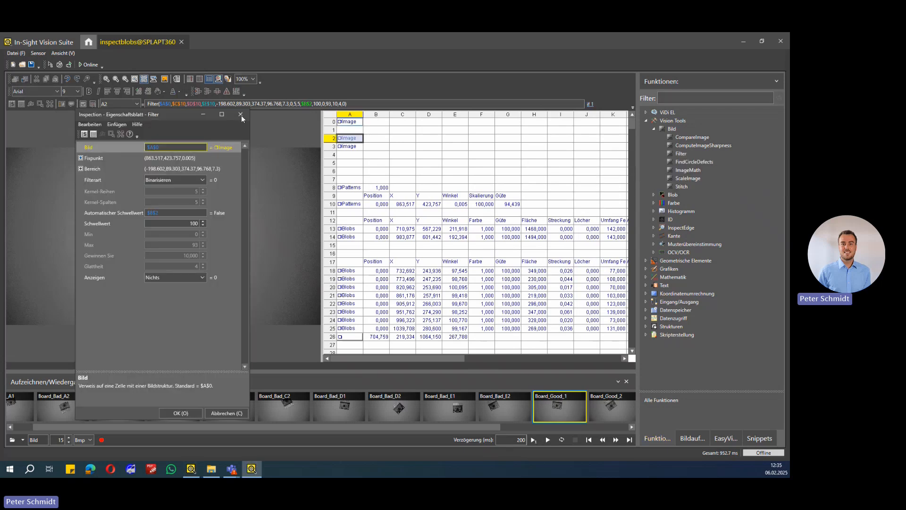
drag(177, 118, 544, 111)
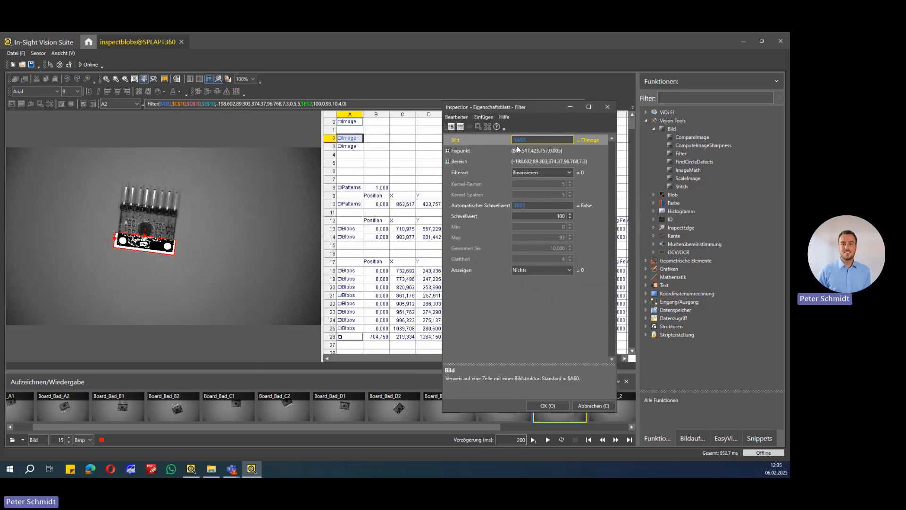
Review the A2 filter's fixture, region, filter type and threshold settings, and close the property sheet
click(464, 154)
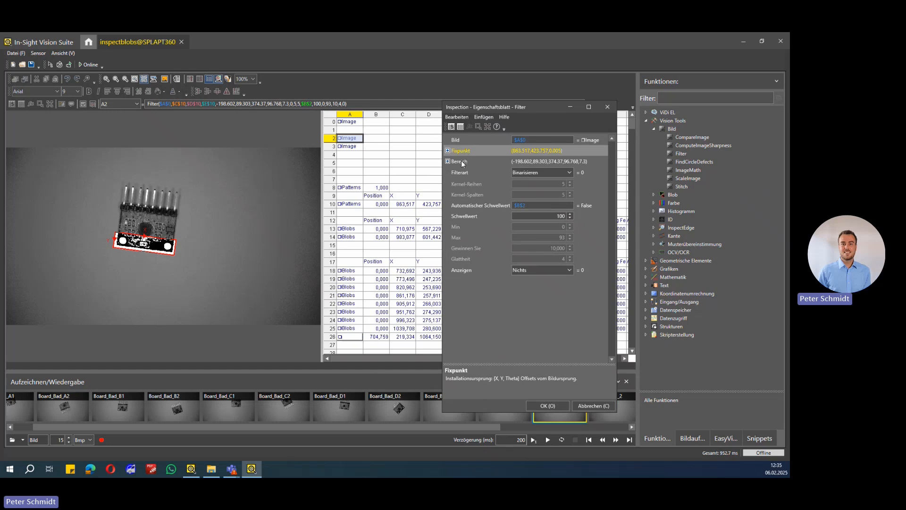
click(463, 163)
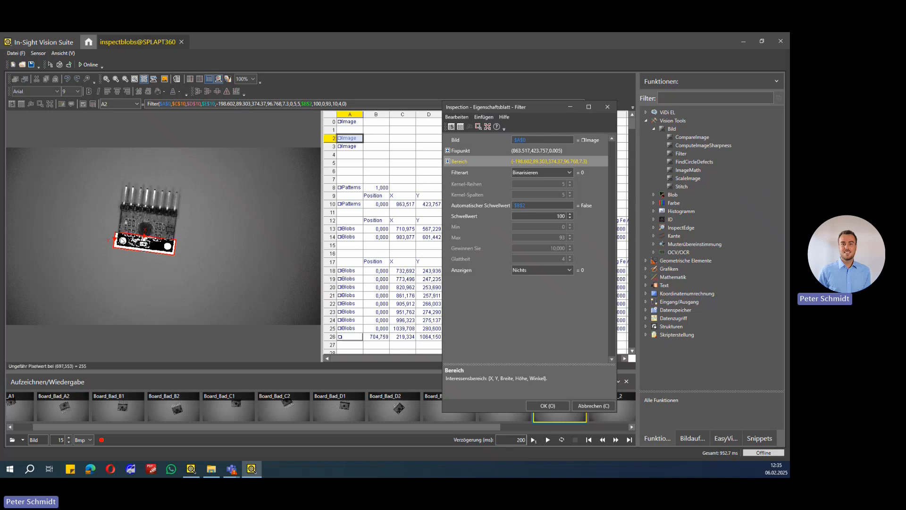
click(466, 174)
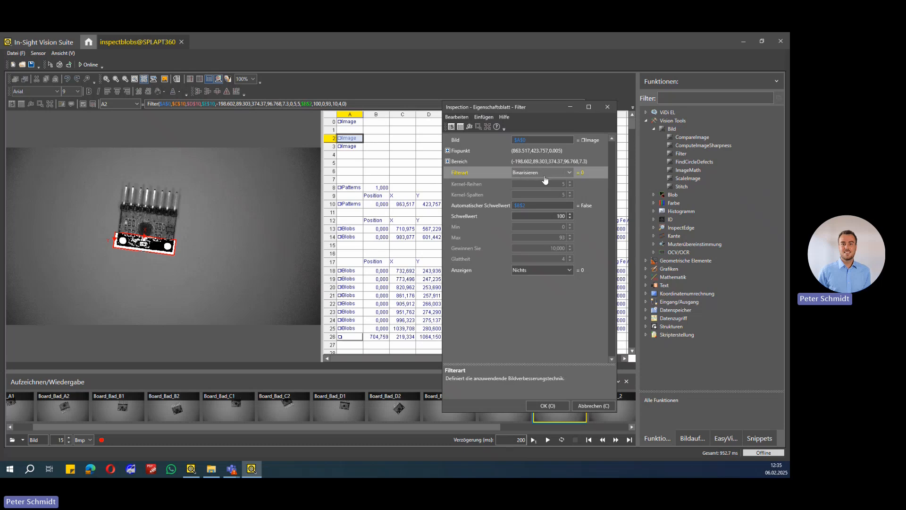
click(554, 215)
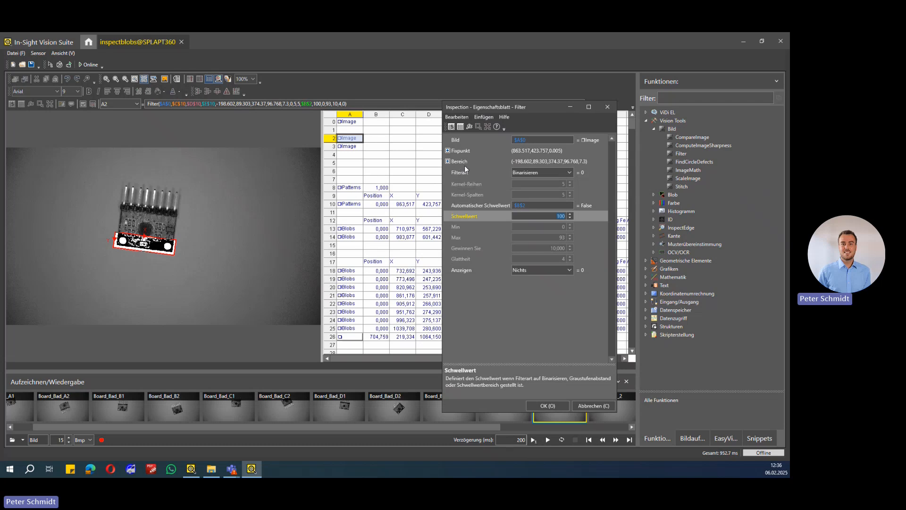
click(560, 215)
click(559, 216)
double_click(560, 215)
click(548, 406)
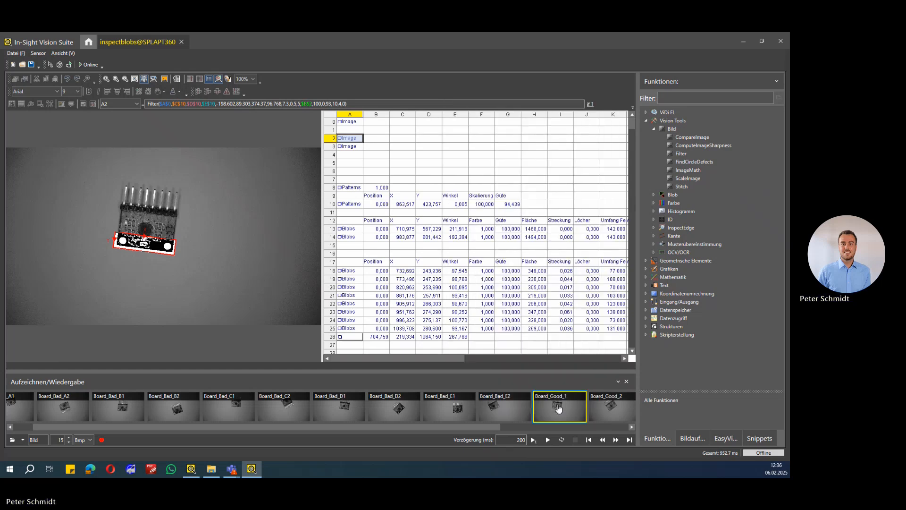
Show the hole blobs in A13 and A14, locate the DetectBlobs function, and open the property sheet of A13
click(350, 229)
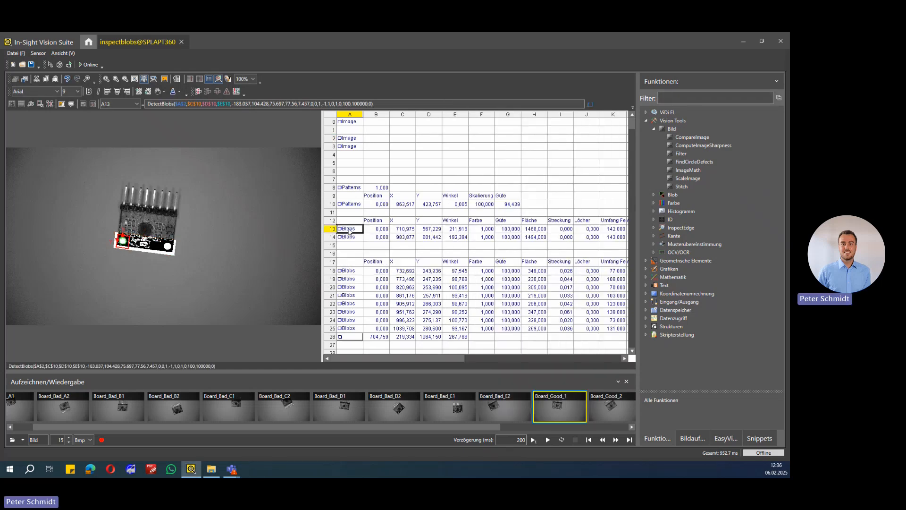
click(351, 237)
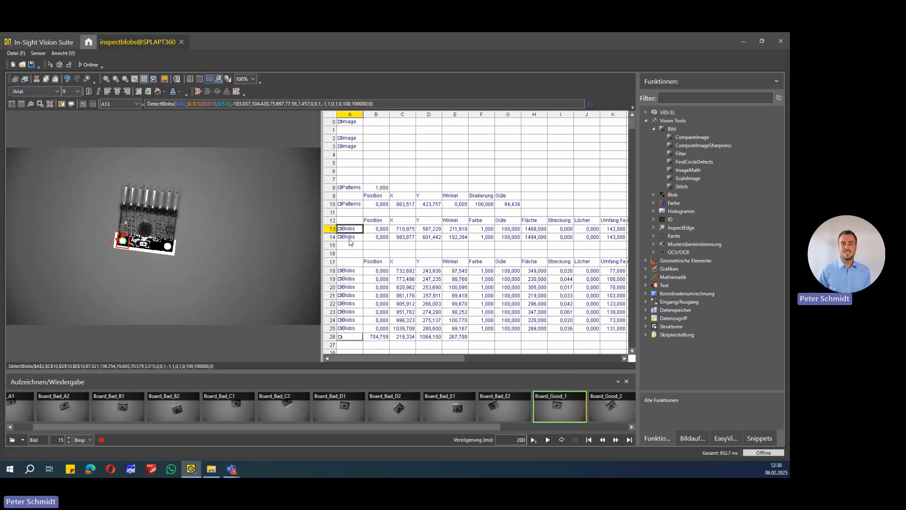
click(350, 230)
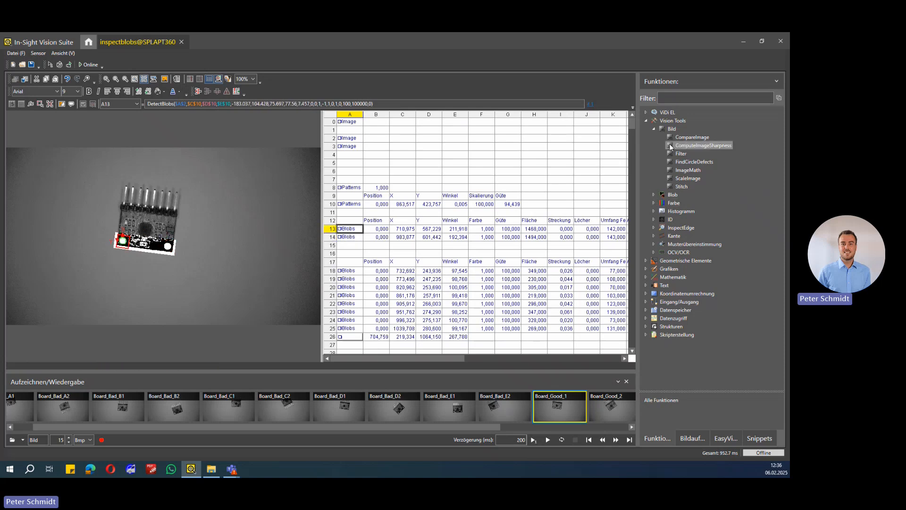
click(655, 195)
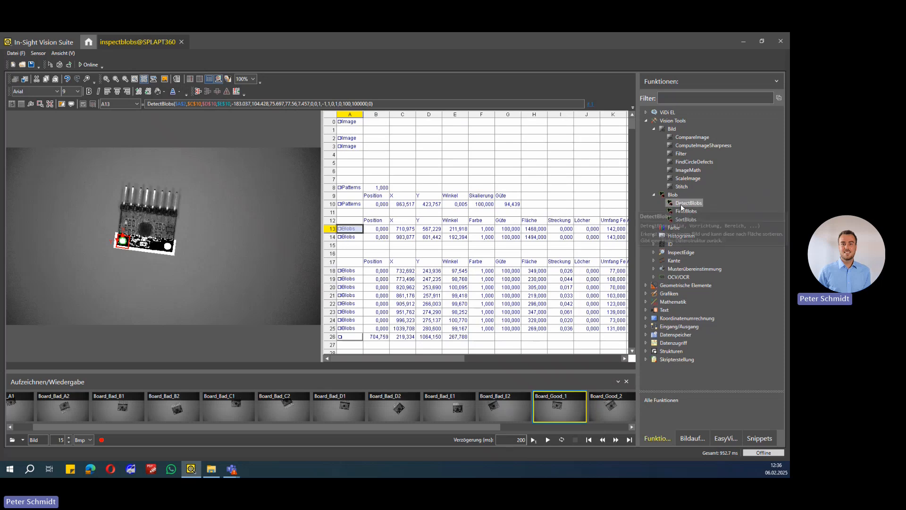
double_click(359, 231)
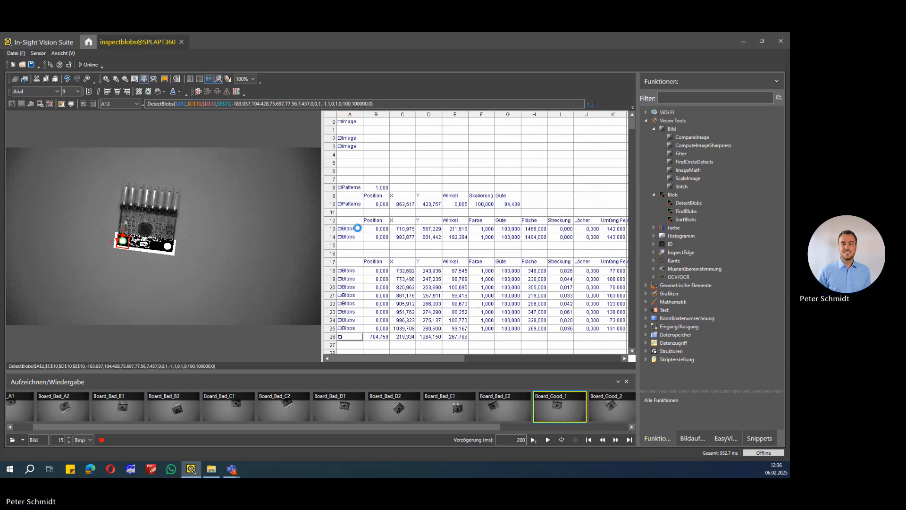
drag(198, 133, 521, 144)
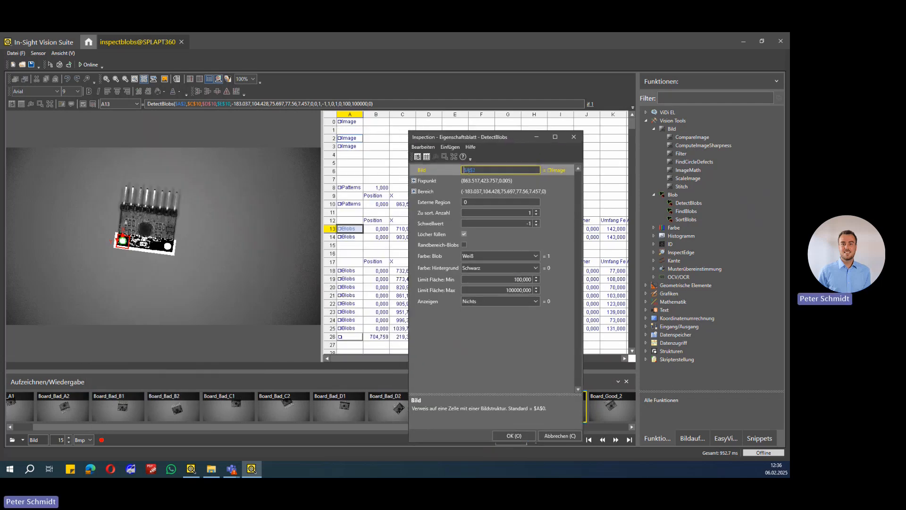
Review the A13 DetectBlobs settings for fixture, region, external region, number to sort and threshold
click(426, 180)
click(428, 192)
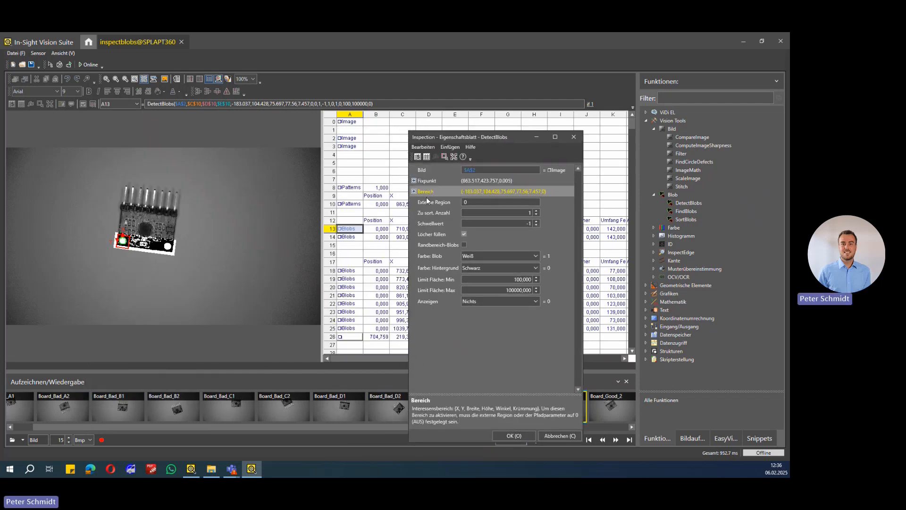
click(427, 200)
click(426, 212)
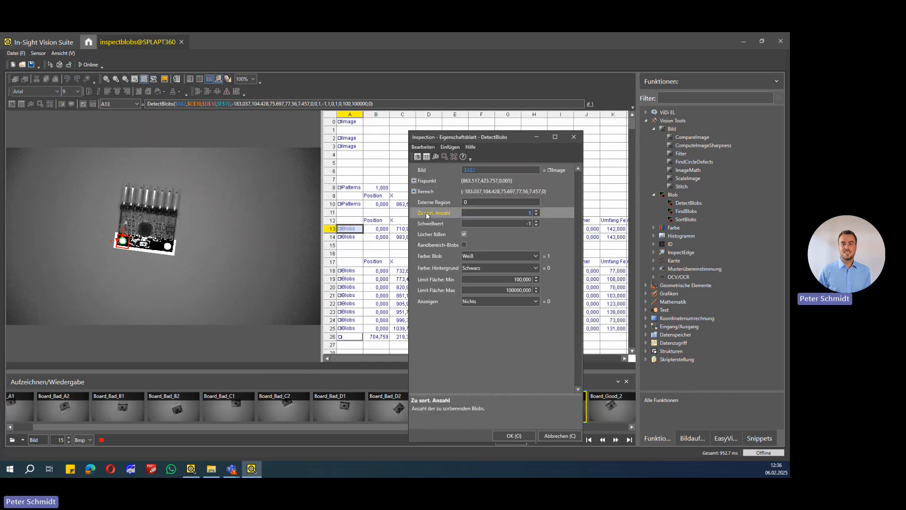
click(427, 223)
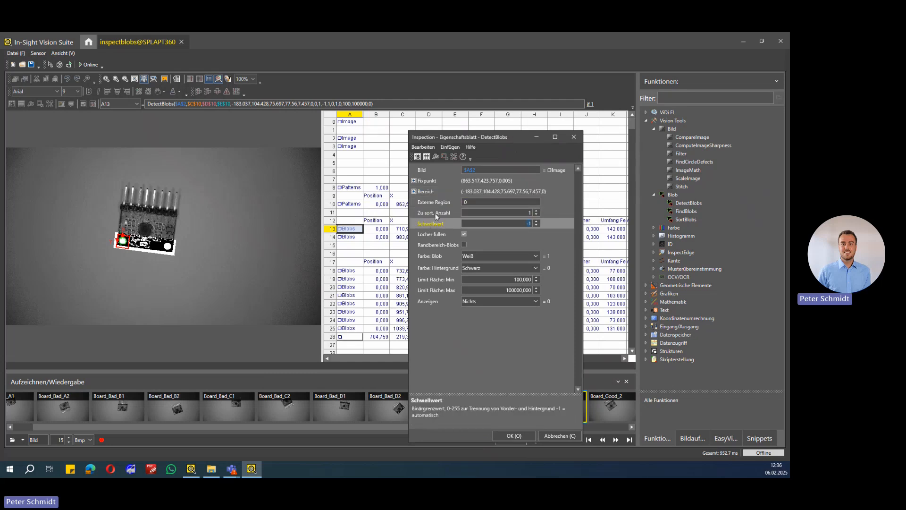
click(434, 213)
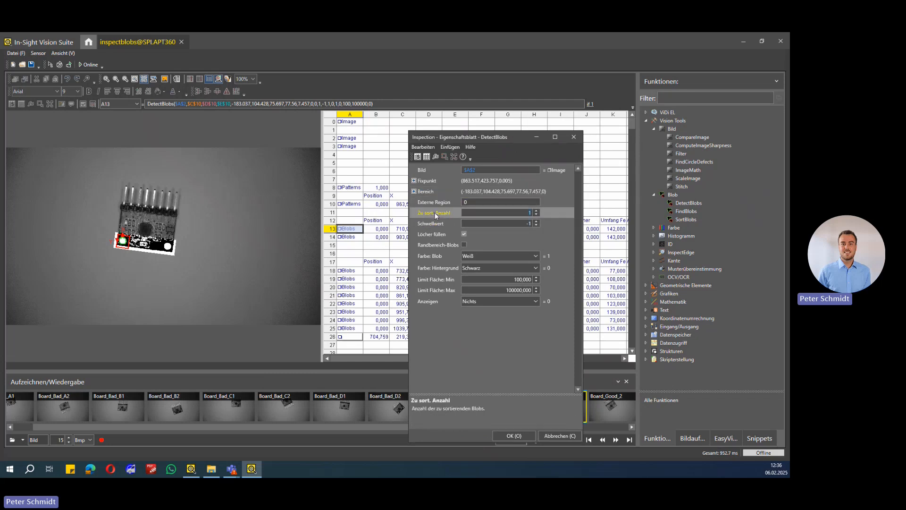
double_click(528, 213)
double_click(522, 222)
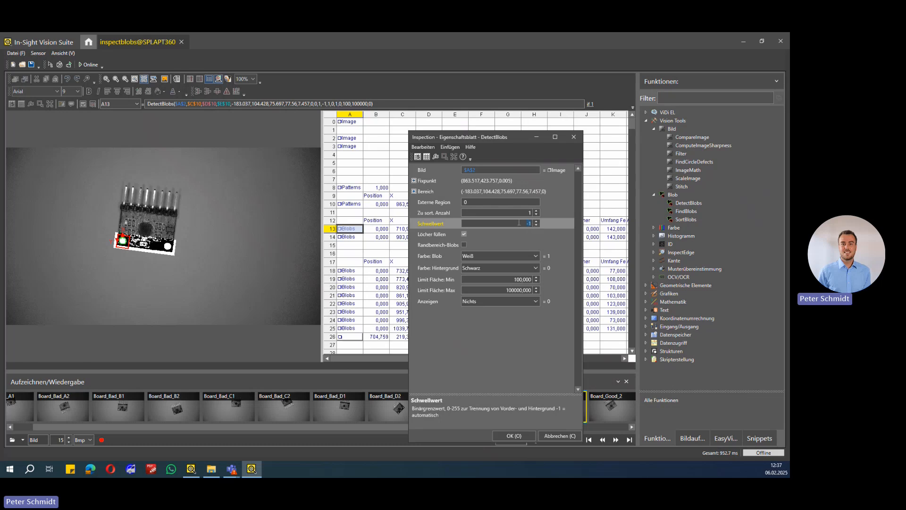
Review the A13 hole filling, boundary blob, blob and background colour, and area limit settings, and close the property sheet
click(435, 234)
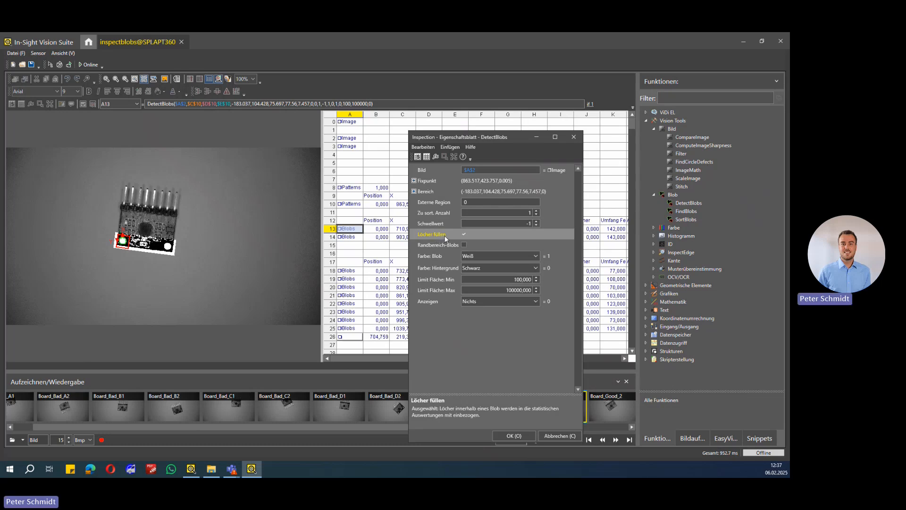
click(438, 244)
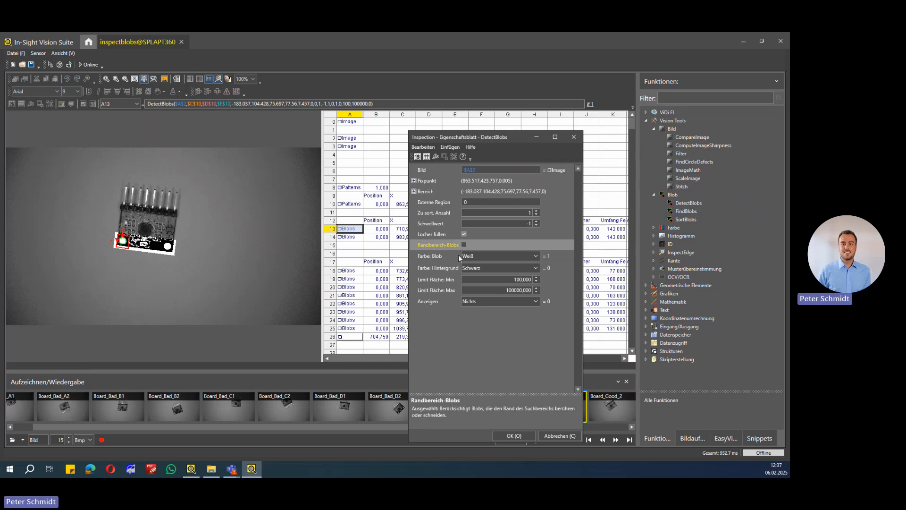
click(442, 255)
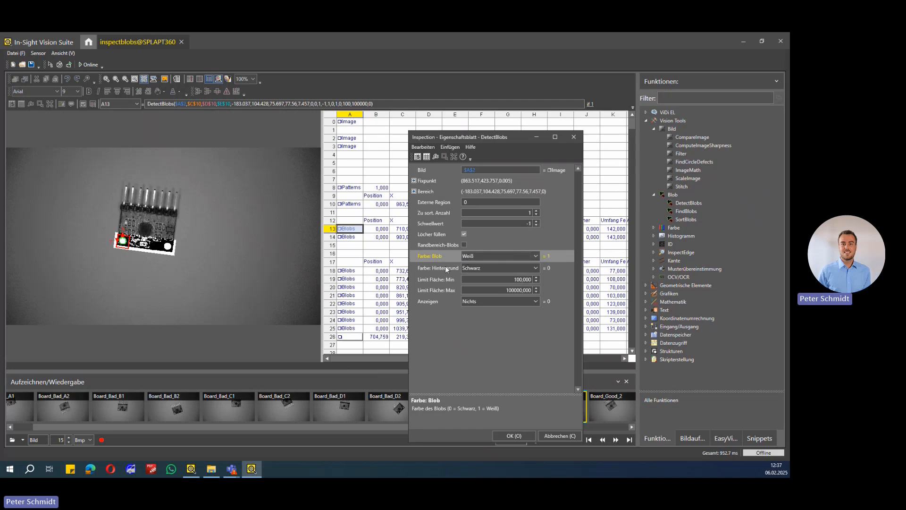
click(446, 268)
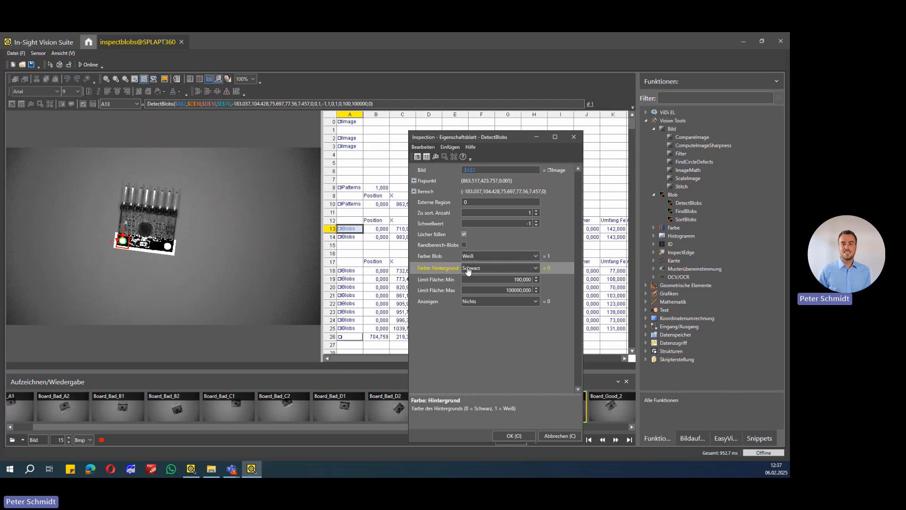
click(434, 280)
click(437, 290)
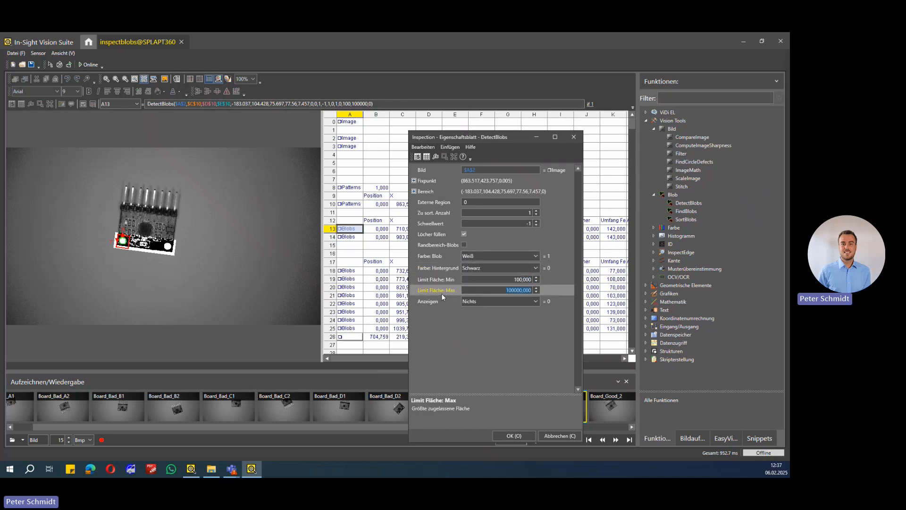
click(441, 282)
click(441, 289)
click(440, 279)
click(440, 290)
click(509, 437)
Show the second hole blob of A14 and the first pin blob of A18 in the image
click(347, 238)
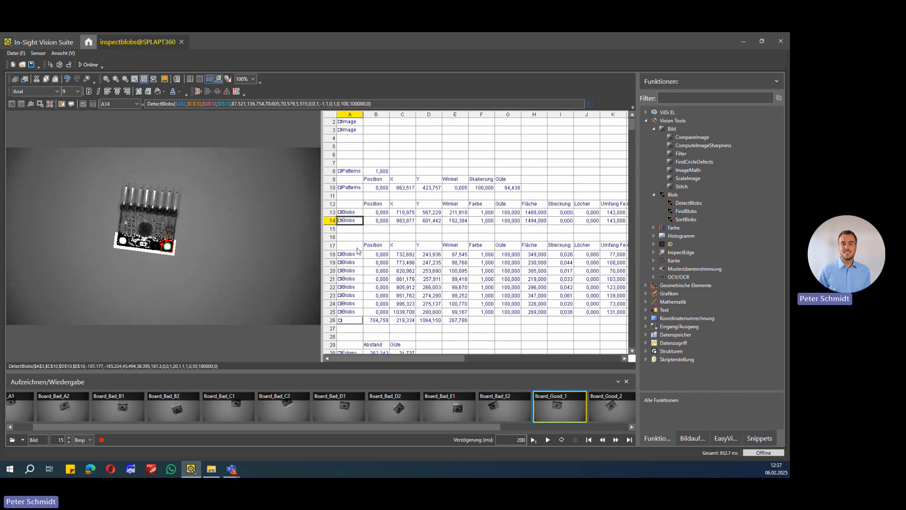
scroll(358, 252, down, 1)
click(351, 247)
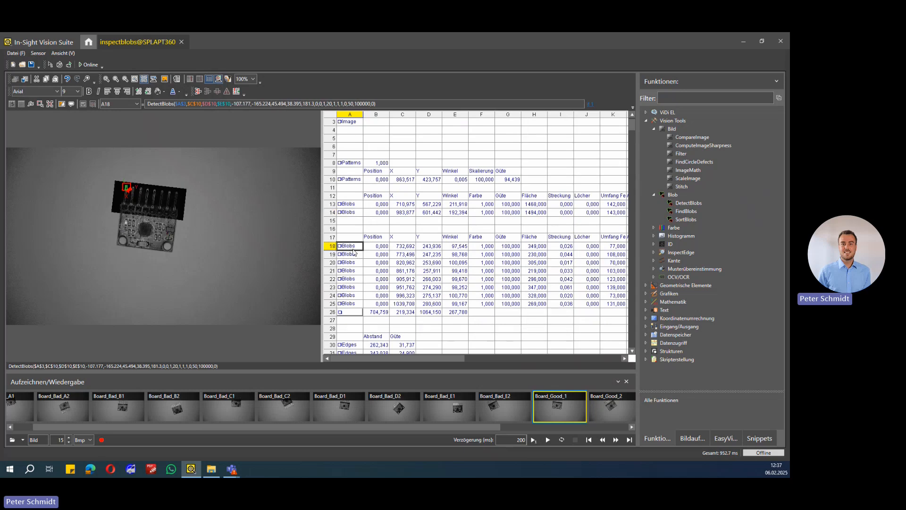
scroll(352, 247, up, 1)
click(351, 247)
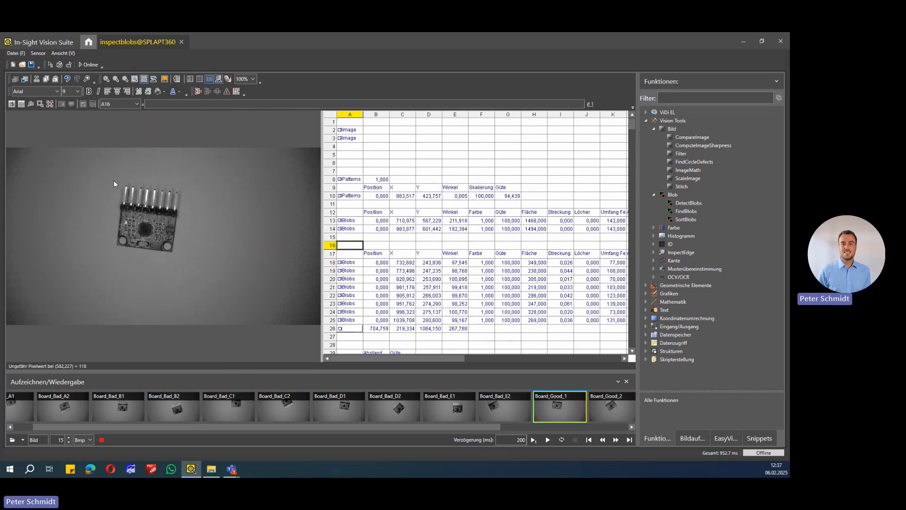
click(345, 264)
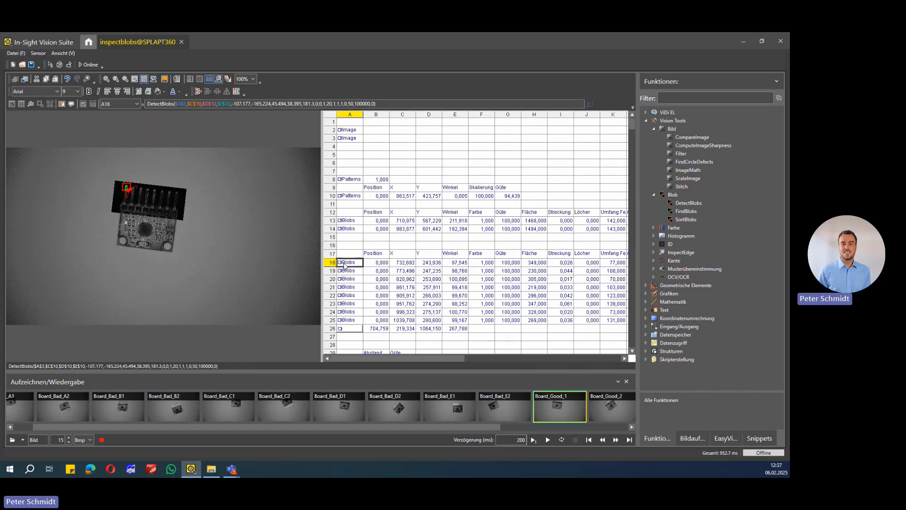
click(353, 246)
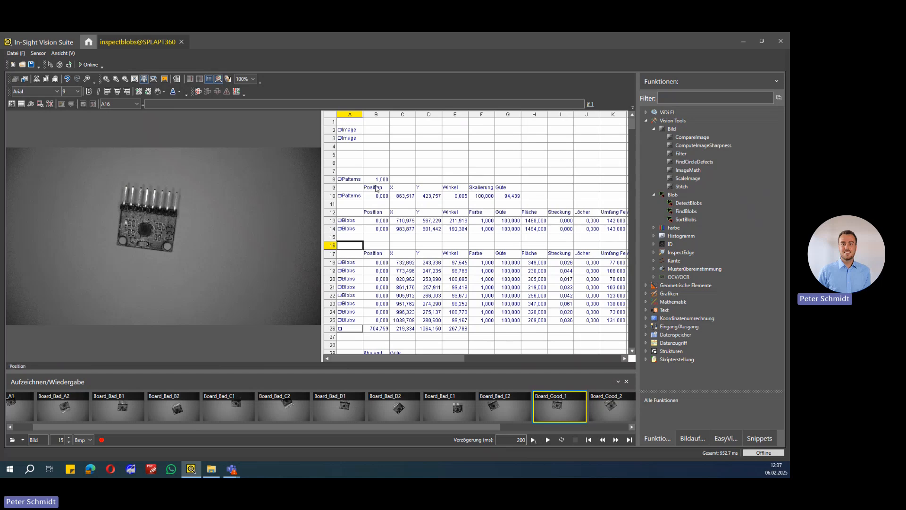
Compare the filtered regions of A2 and A3, and show the pin blobs of A18 and A19
scroll(373, 186, up, 1)
click(348, 138)
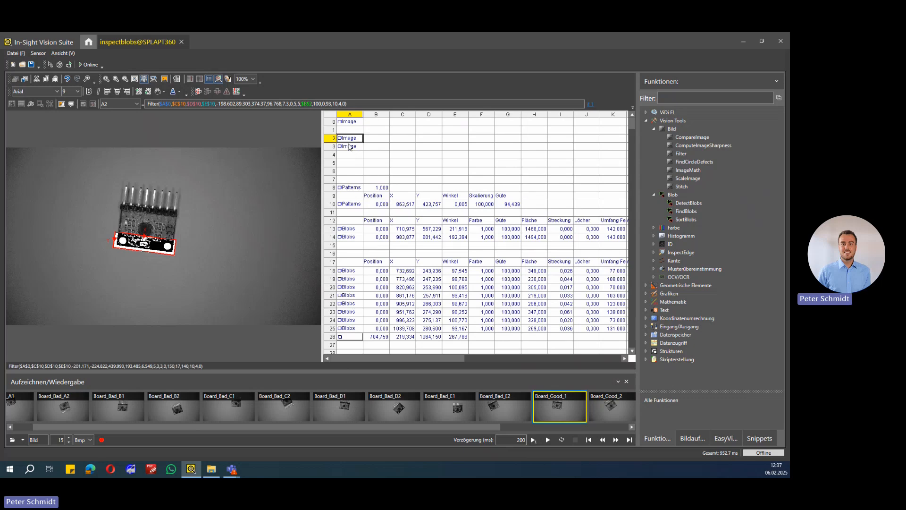
click(350, 147)
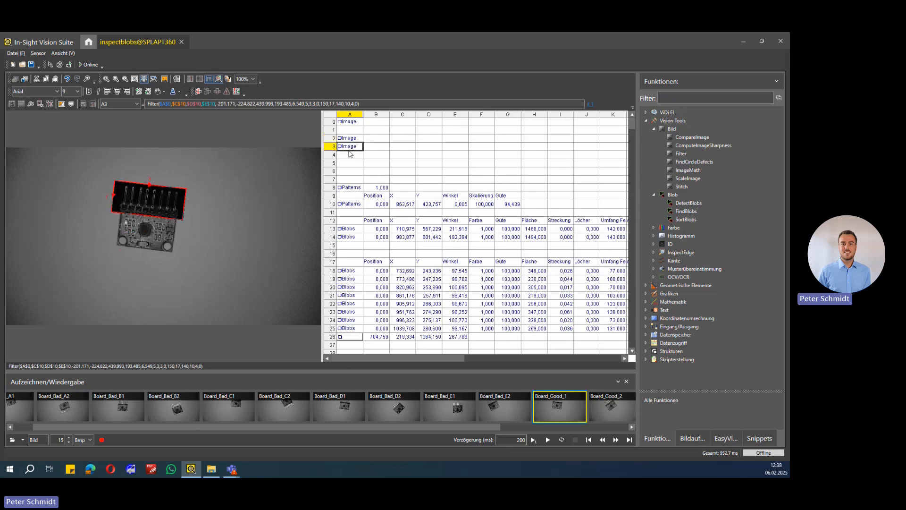
click(348, 272)
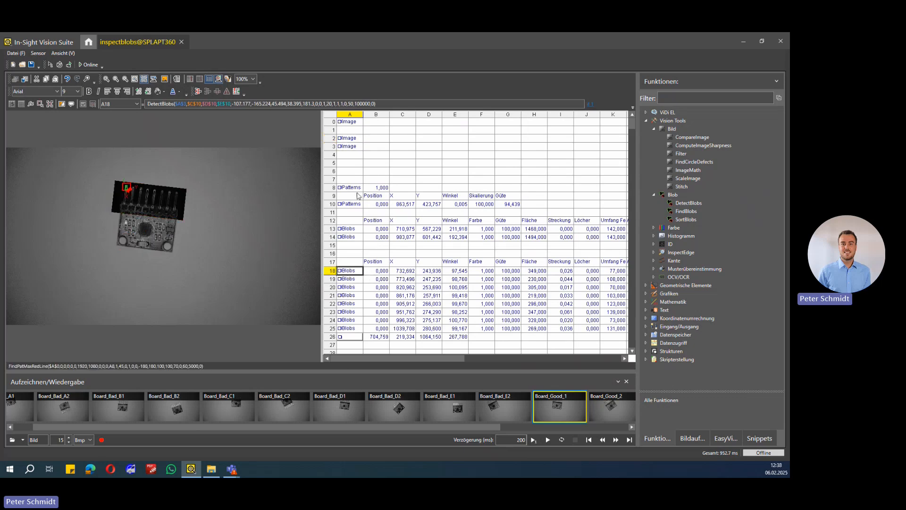
click(359, 172)
click(348, 280)
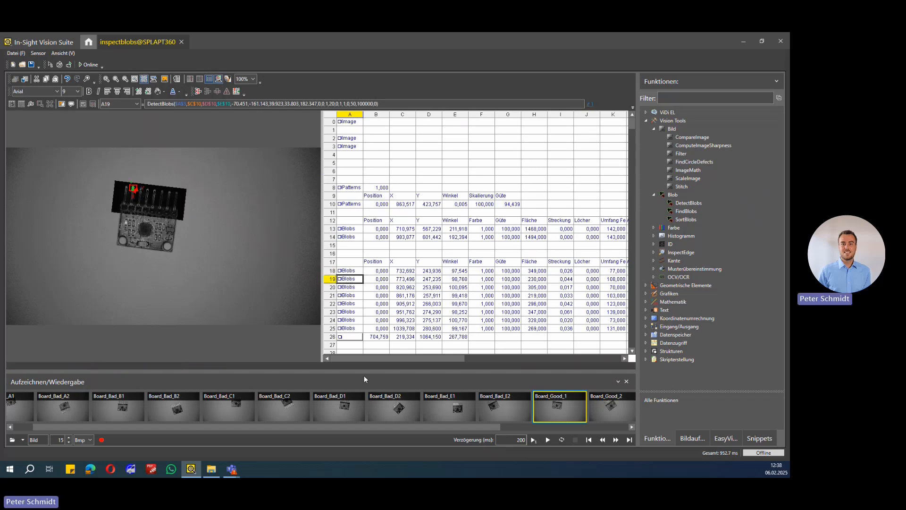
Examine the area values of the pin blobs in column H, from H18 to H25
drag(358, 359, 385, 361)
click(463, 275)
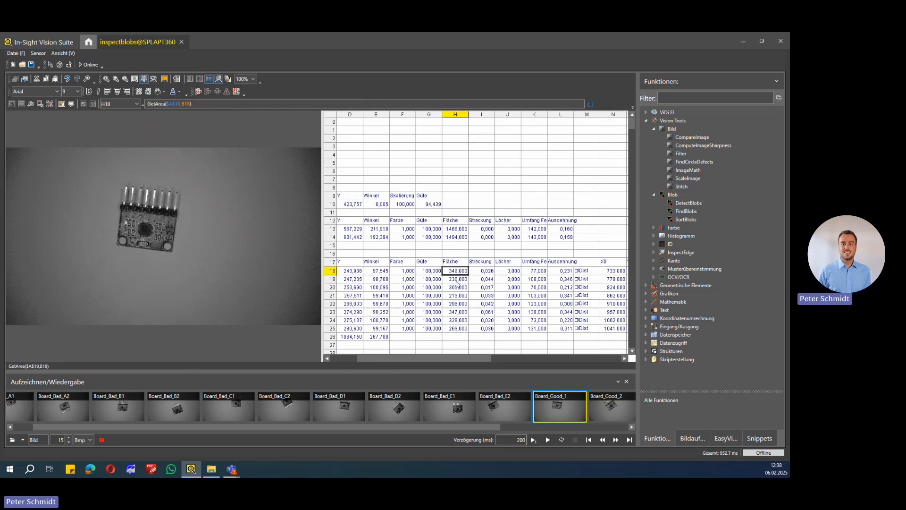
click(458, 280)
click(457, 295)
click(456, 304)
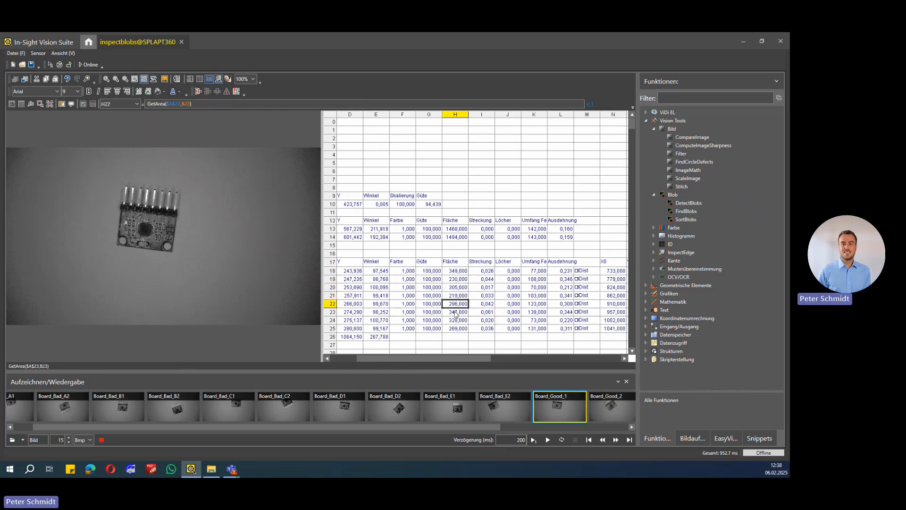
click(457, 312)
click(456, 320)
click(457, 328)
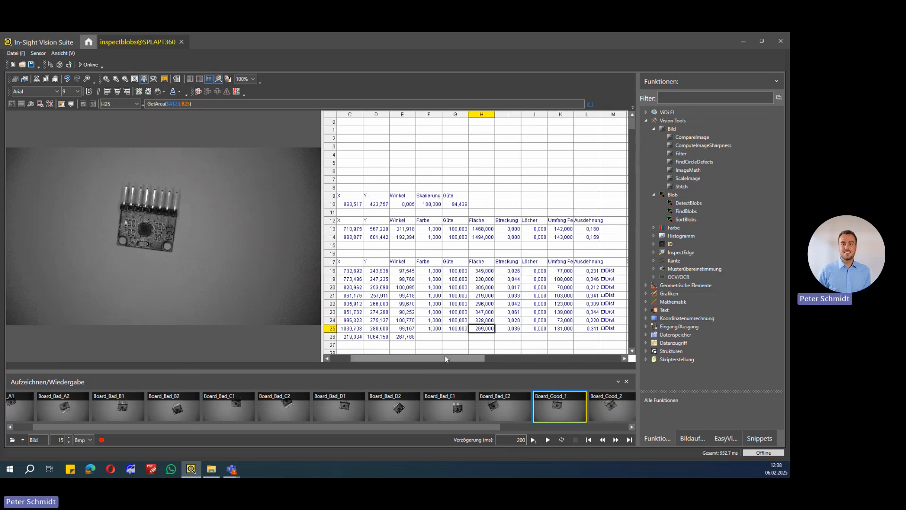
Return to column A and show the detected pin blobs of A18, A19 and A20 in the image
drag(445, 357, 418, 357)
click(354, 273)
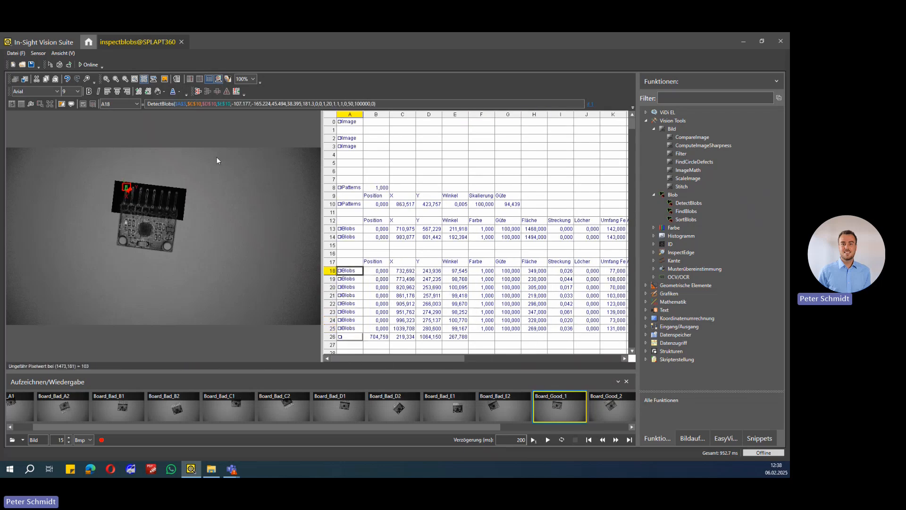
click(346, 281)
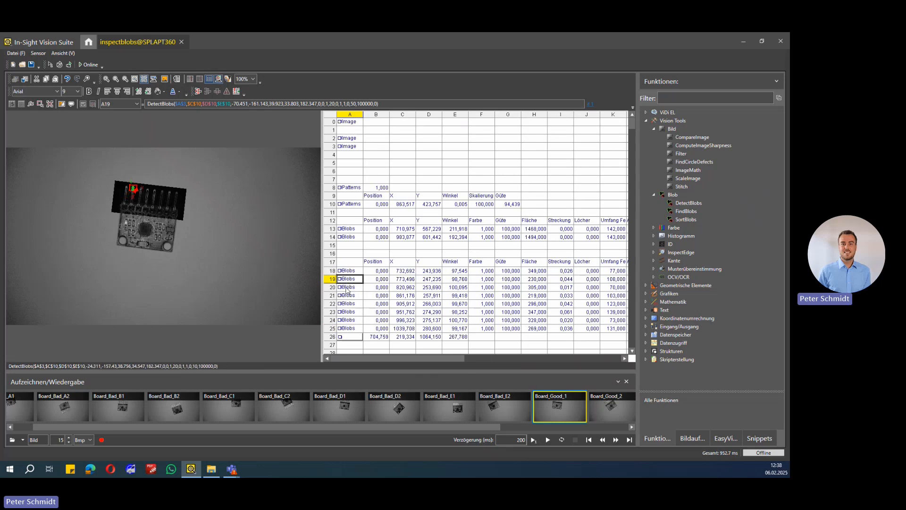
click(346, 289)
click(347, 271)
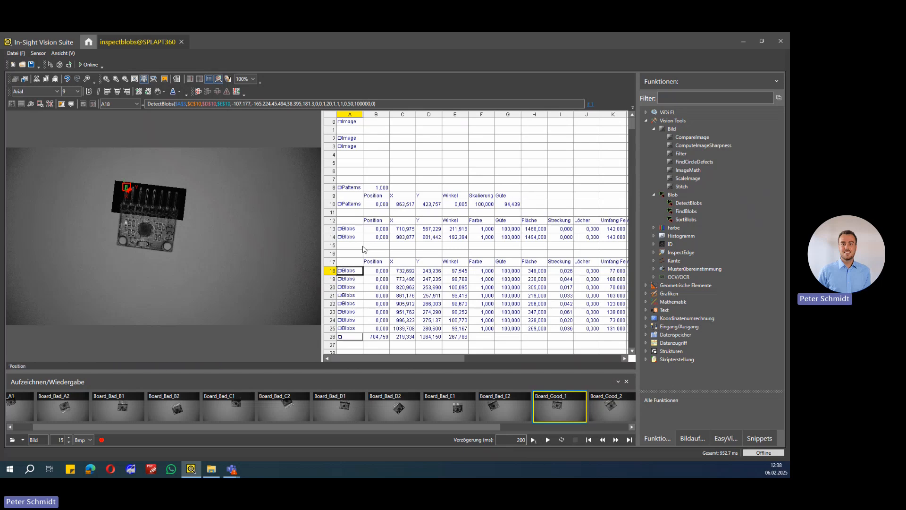
Show the filtered pin region of A3 and open its Filter property sheet beside the image
click(351, 148)
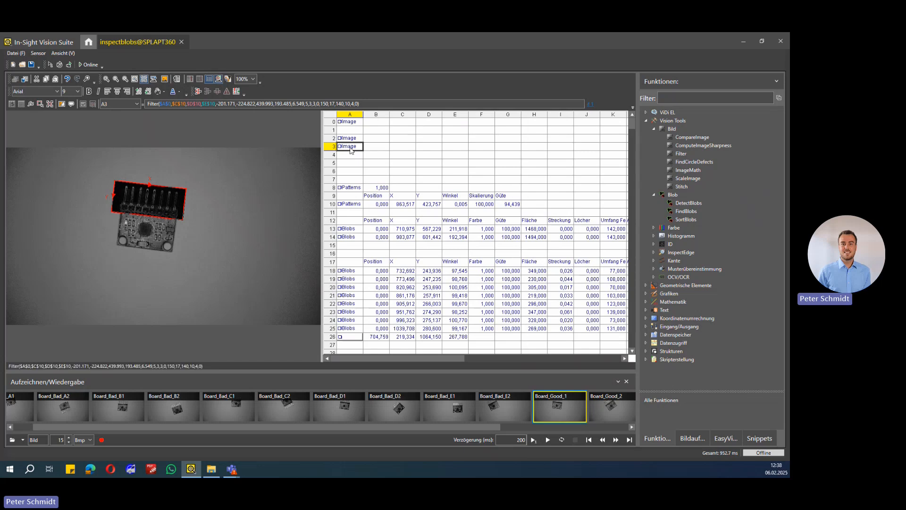
double_click(351, 148)
drag(193, 134, 470, 138)
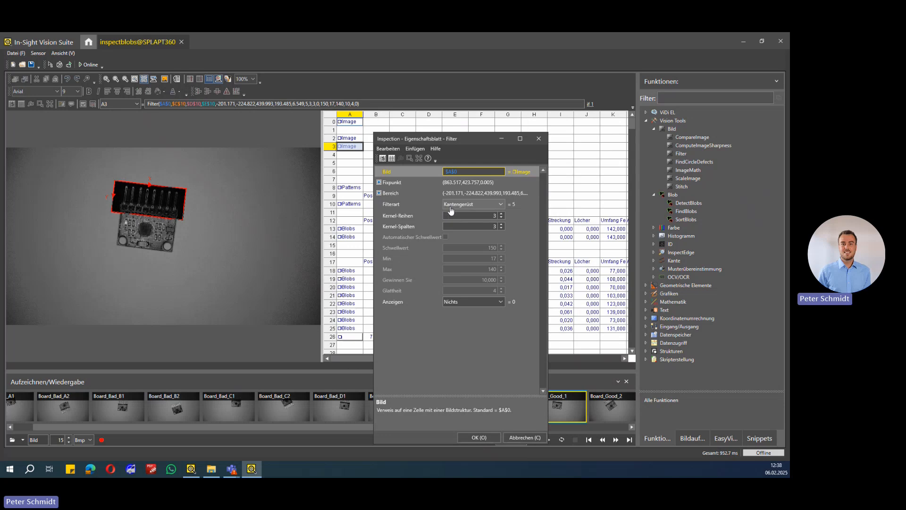
Review the kernel rows and kernel columns settings of the A3 filter, and close the property sheet
click(412, 217)
click(416, 228)
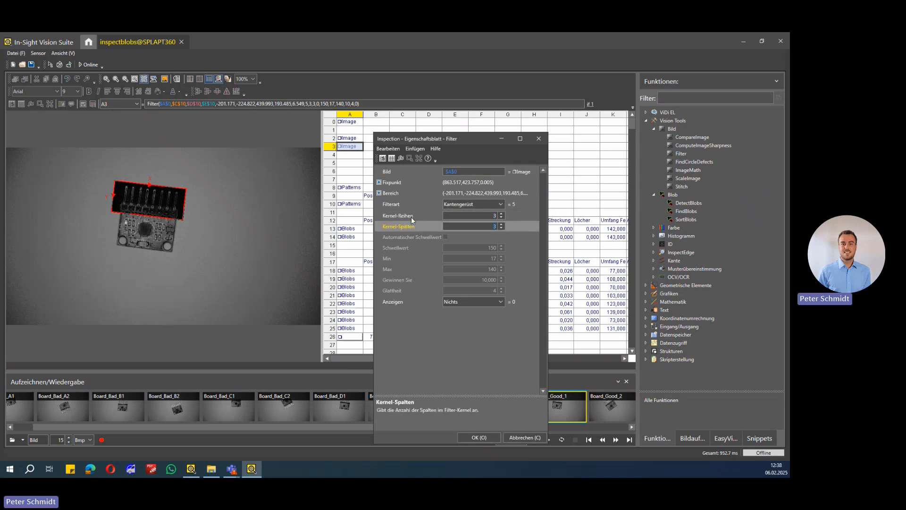
click(412, 216)
click(406, 226)
click(406, 218)
click(404, 225)
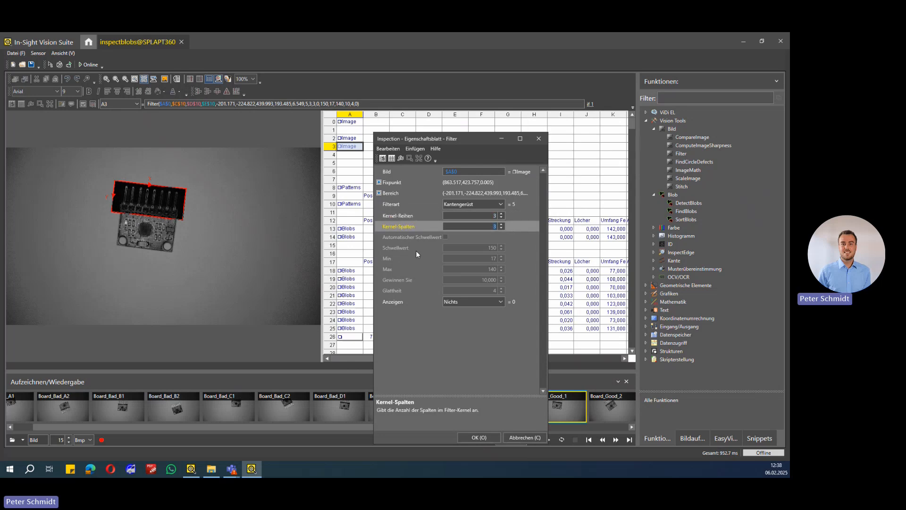
click(410, 217)
click(409, 226)
click(479, 438)
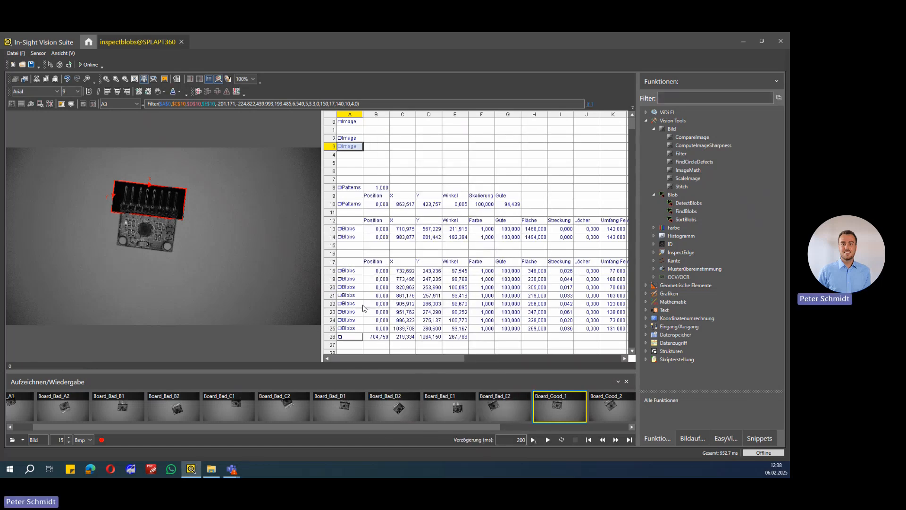
Compare the blob search regions of the first two pins by switching between A18 and A19
click(351, 271)
click(352, 280)
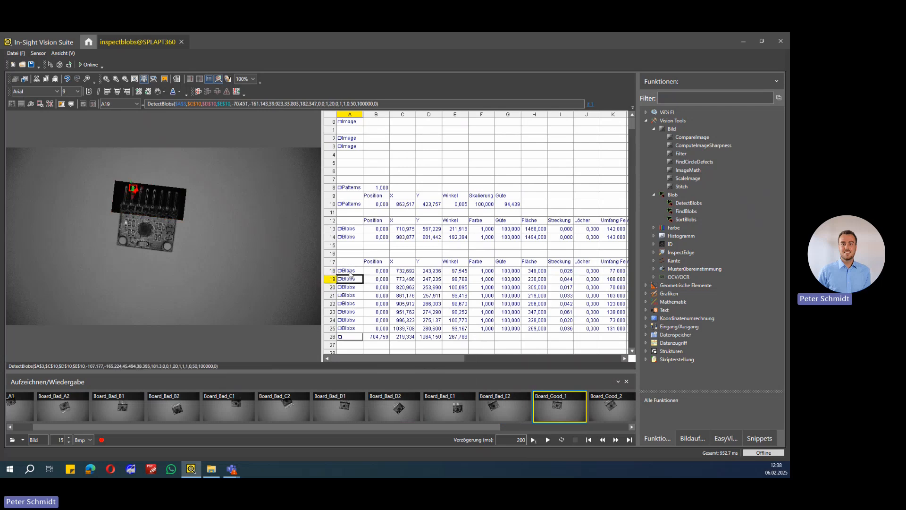
click(350, 273)
click(350, 279)
click(350, 272)
click(349, 280)
click(349, 273)
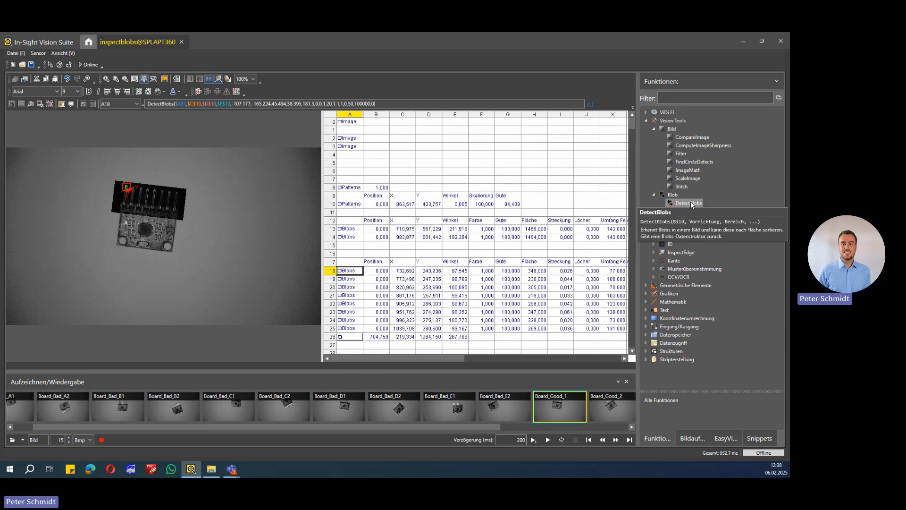
Open the DetectBlobs property sheet of A18 beside the image and review its number of blobs to sort
double_click(348, 272)
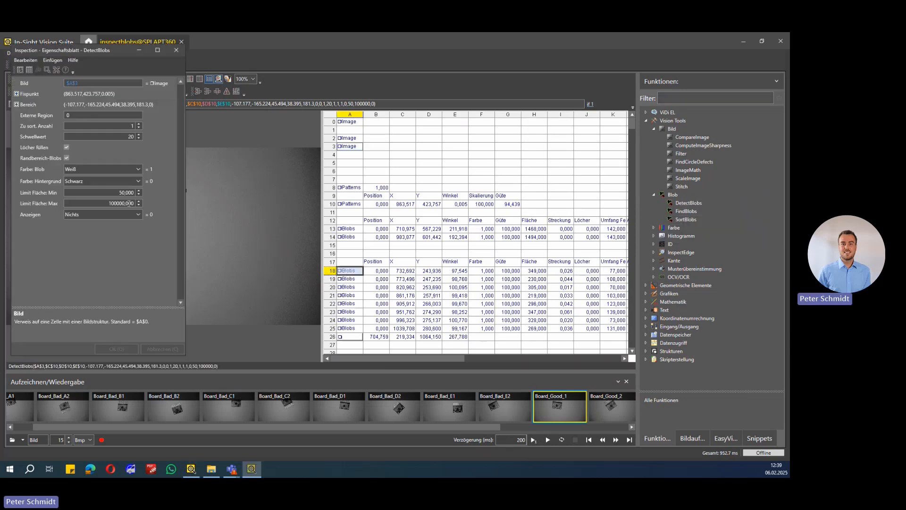
drag(116, 49, 505, 135)
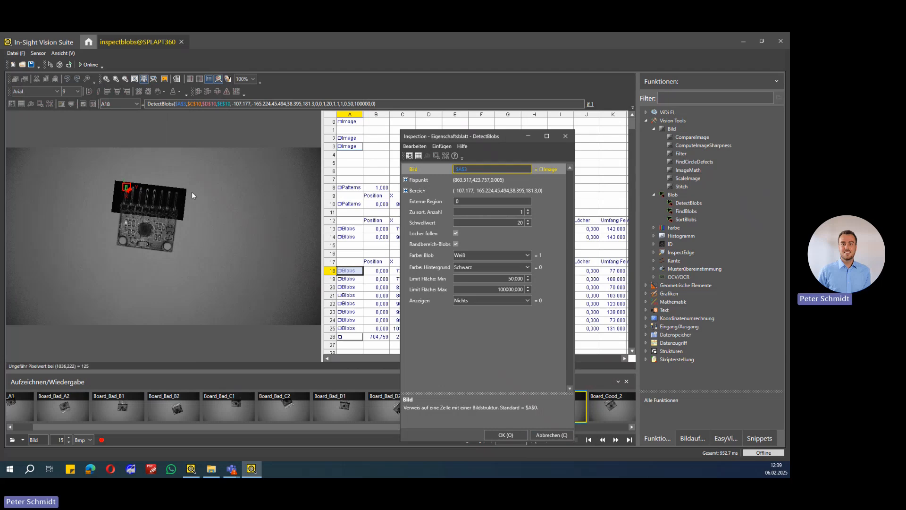
click(427, 211)
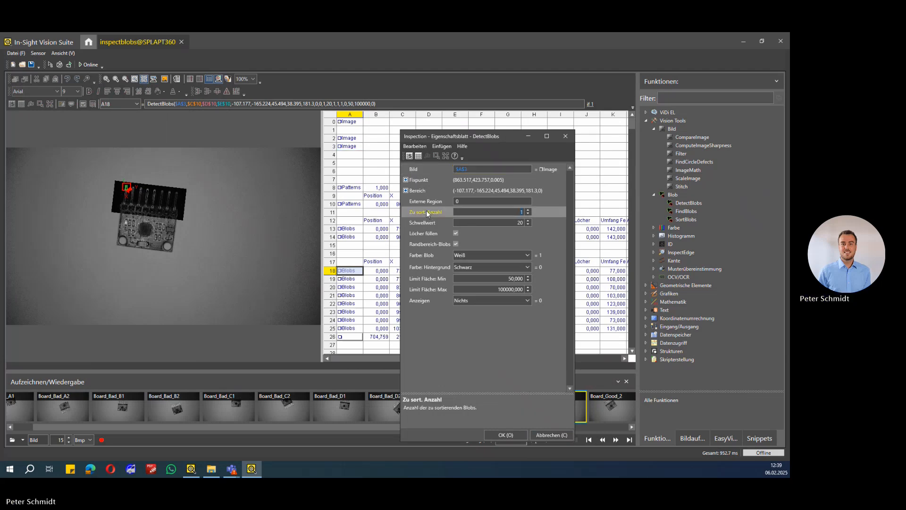
click(528, 210)
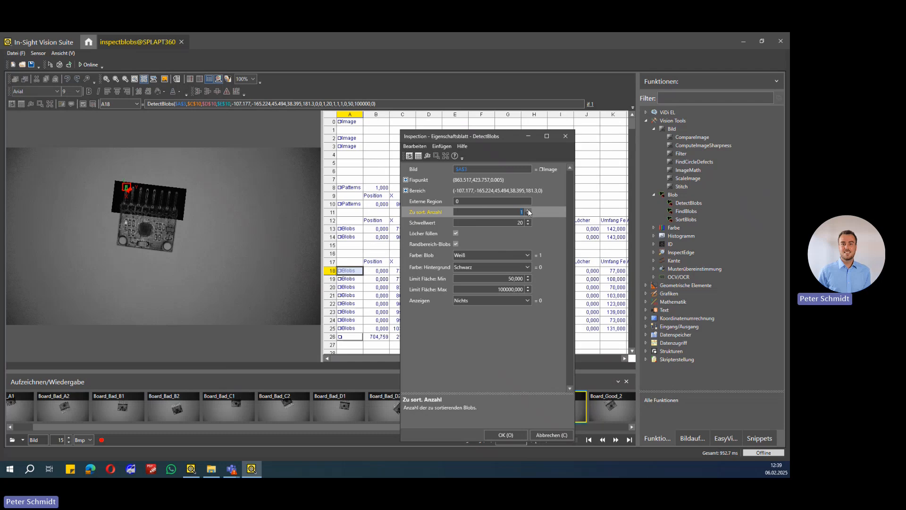
drag(487, 135, 549, 137)
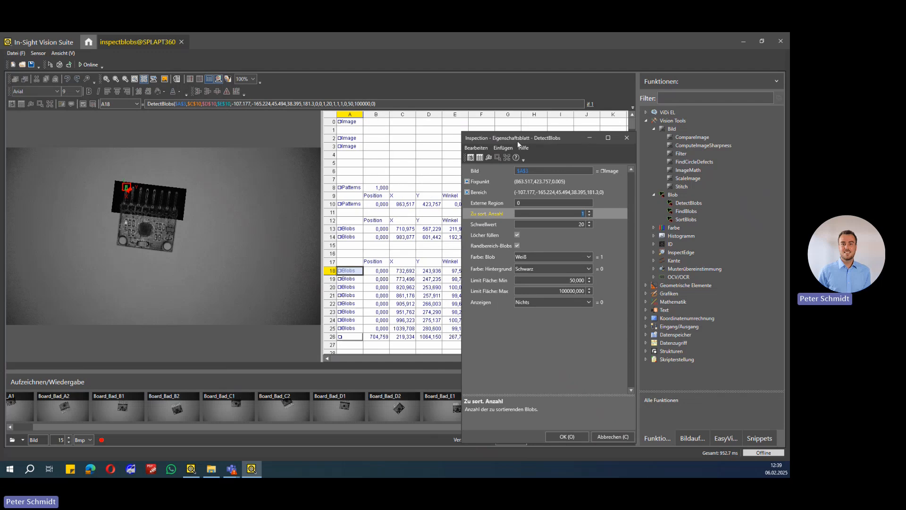
drag(516, 135, 539, 134)
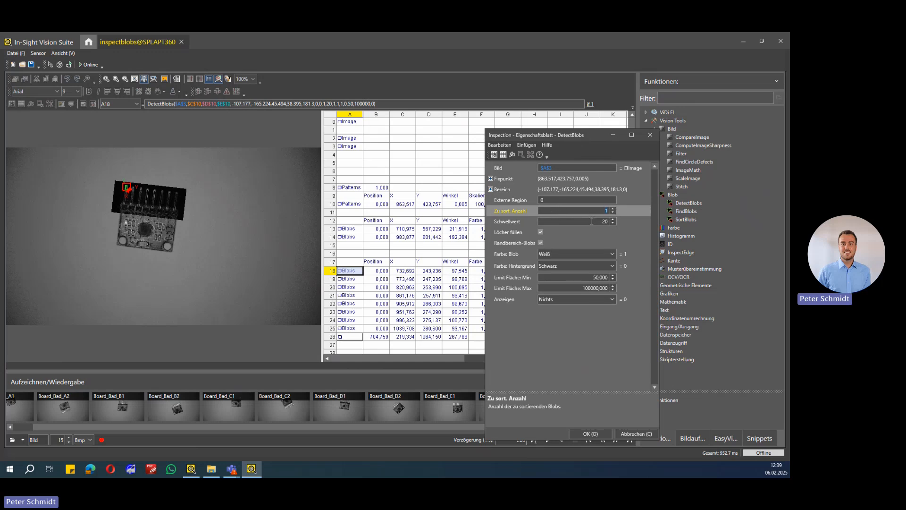
Review the threshold and maximum area limit of A18 against the enlarged pin image, and close the property sheet
click(592, 221)
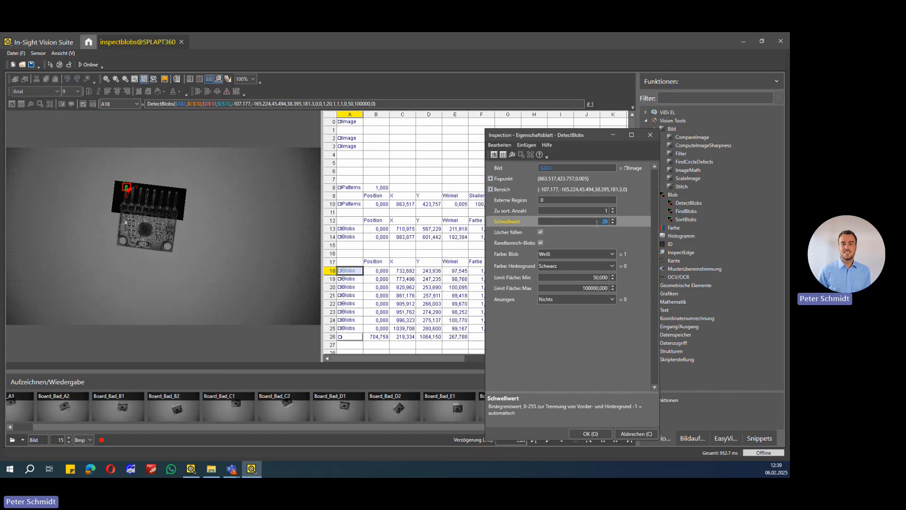
click(606, 221)
click(106, 80)
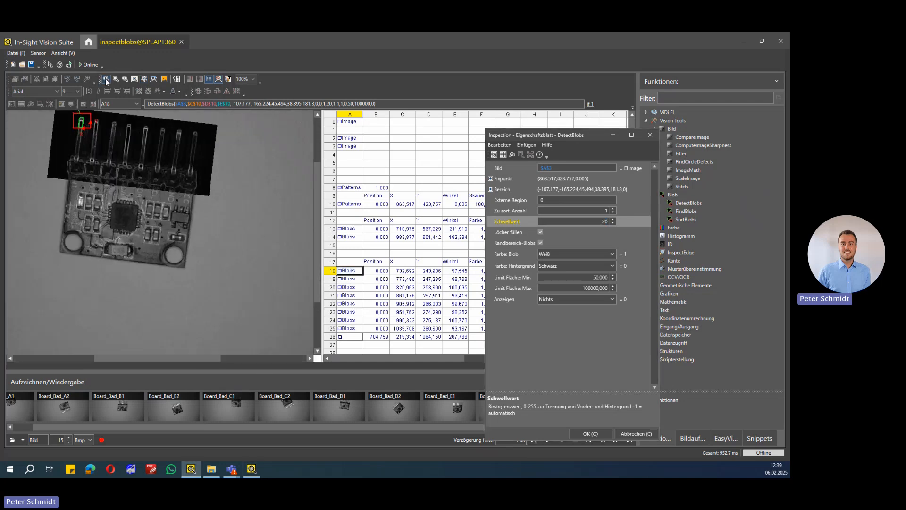
scroll(106, 137, up, 3)
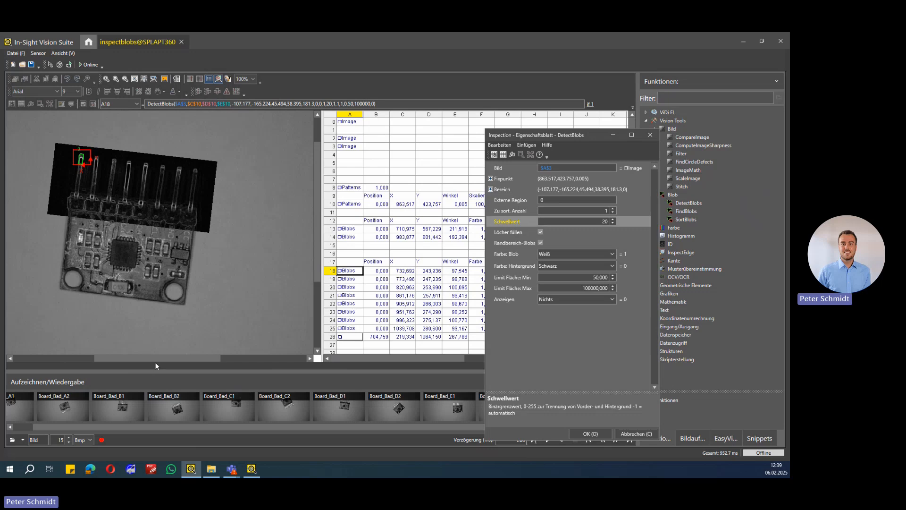
drag(126, 358, 96, 358)
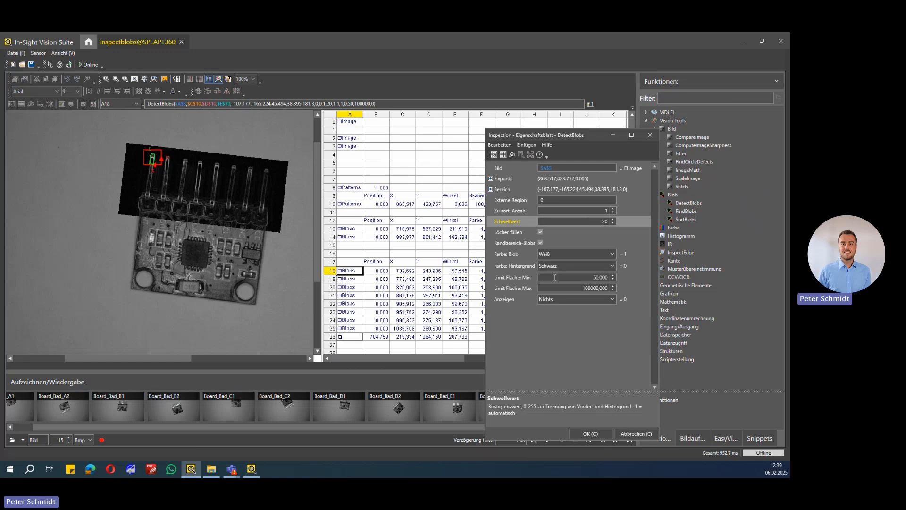
click(566, 288)
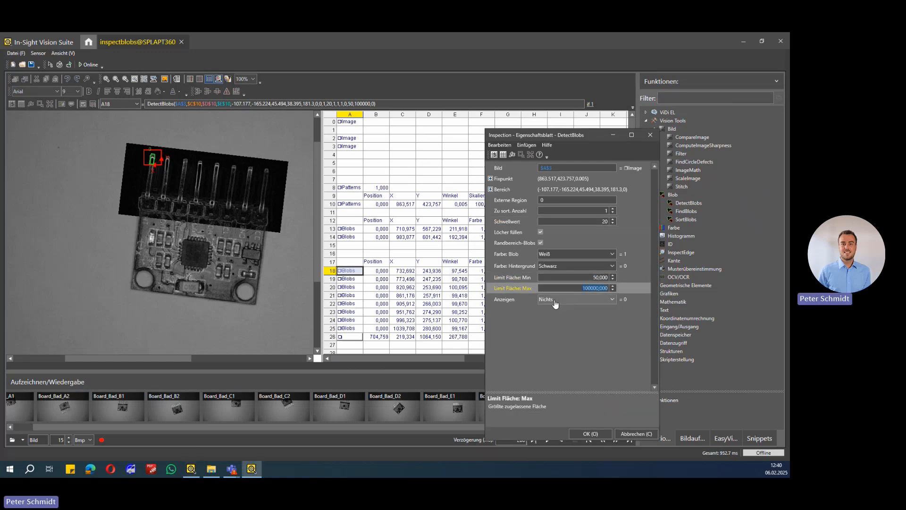
click(581, 439)
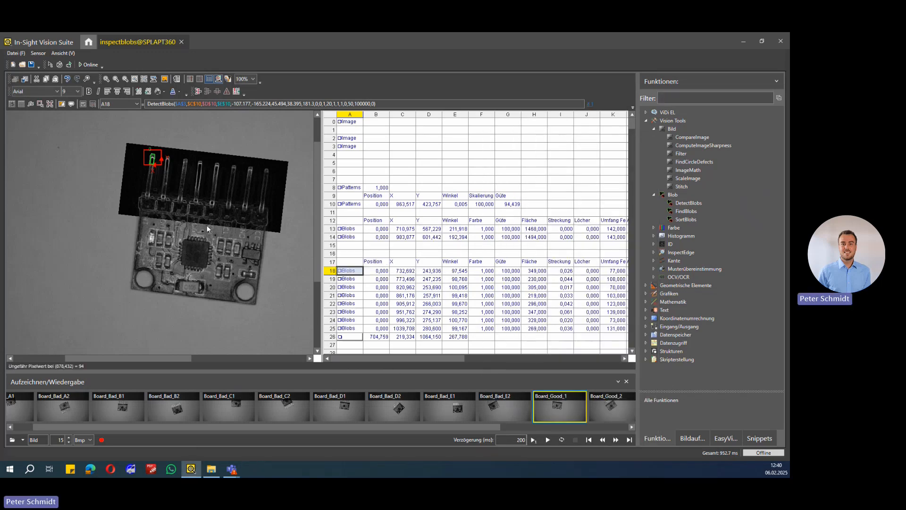
Show the detected blobs of the remaining pins one after another, from A19 through A25
click(348, 280)
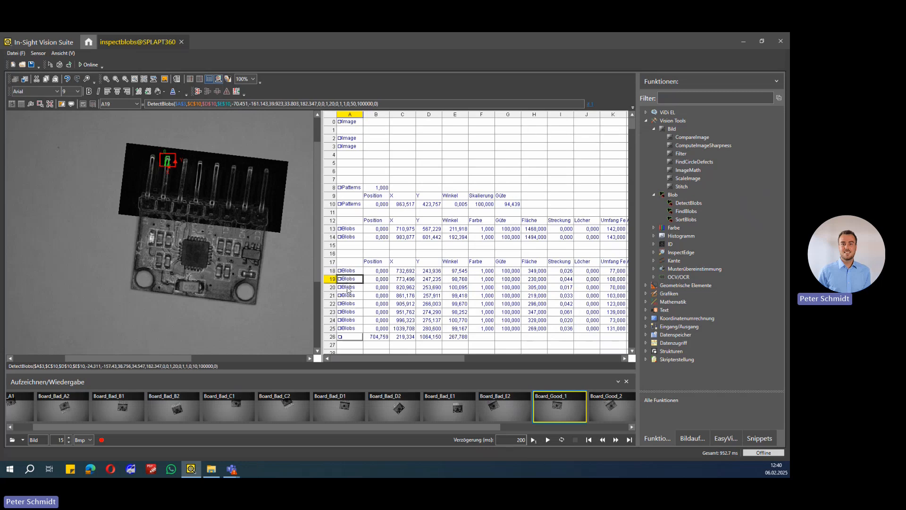
click(348, 288)
click(349, 296)
click(348, 304)
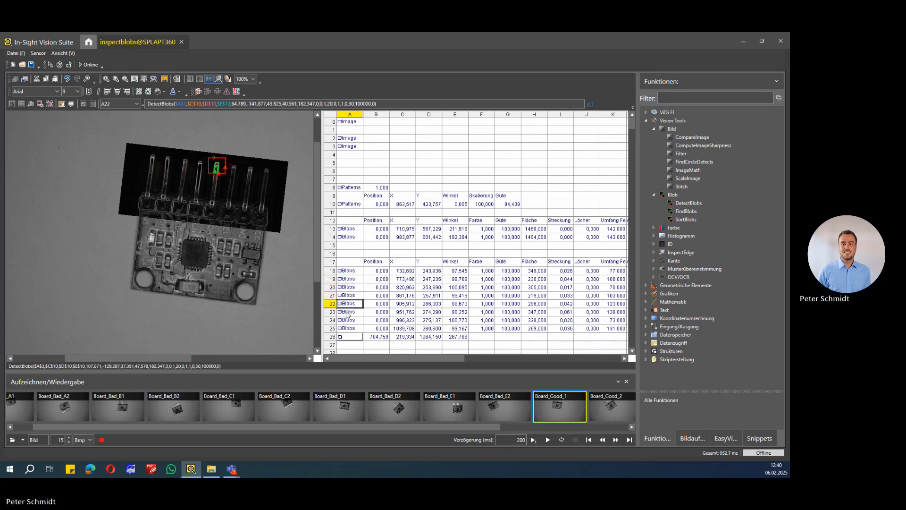
click(348, 312)
click(347, 320)
click(346, 328)
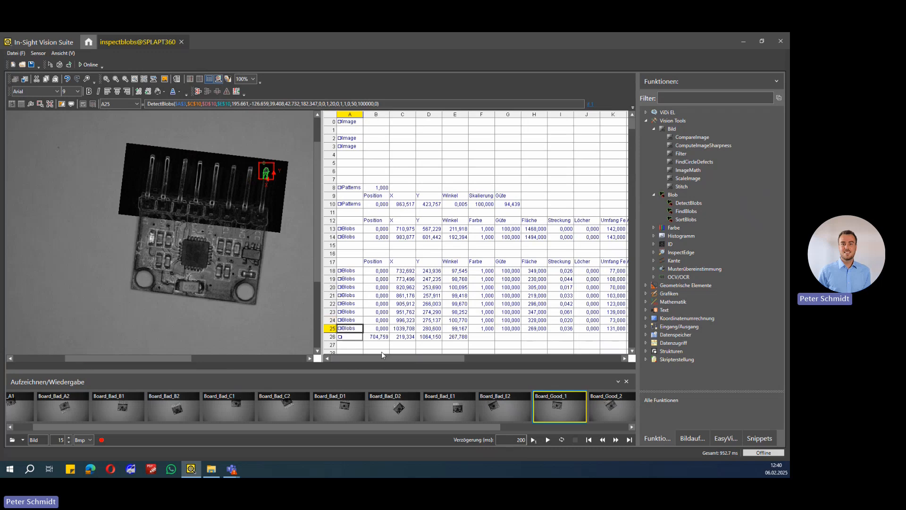
Display the EditLine of A26 above the pin tips with its end handles, and leave its edit mode
scroll(351, 321, down, 1)
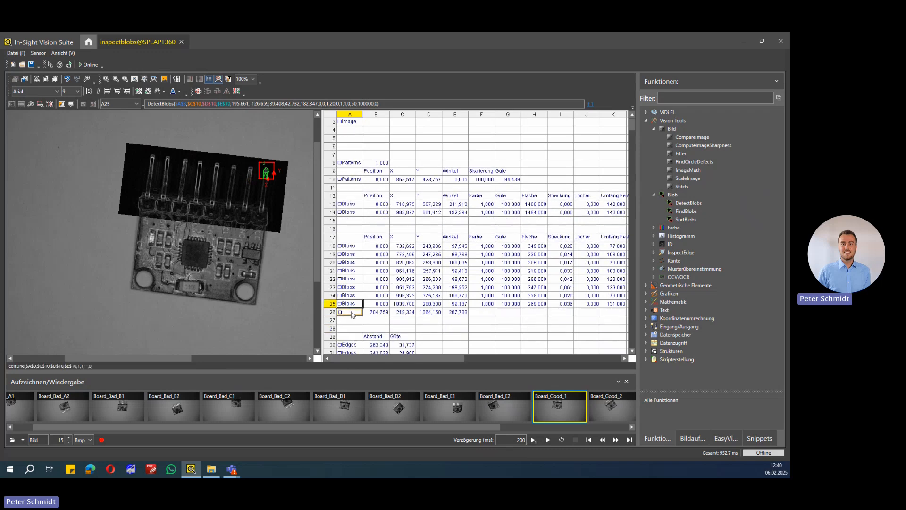
click(354, 321)
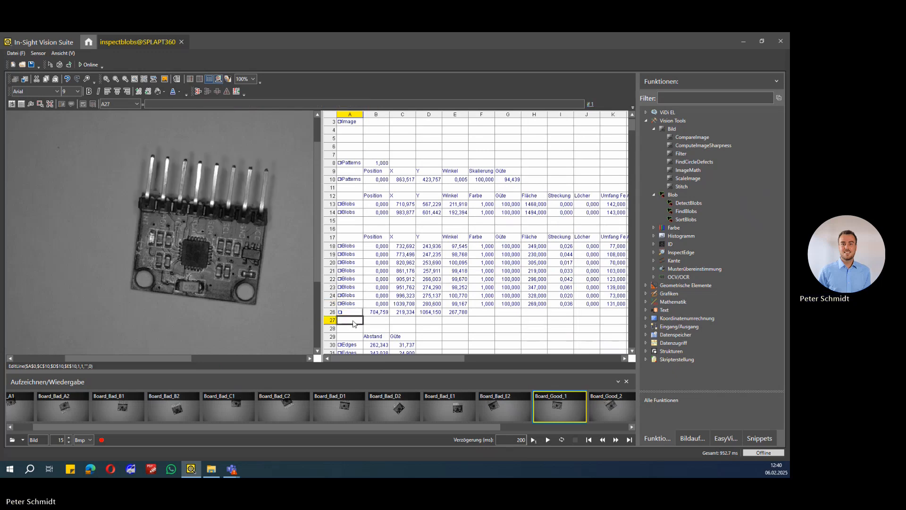
double_click(352, 312)
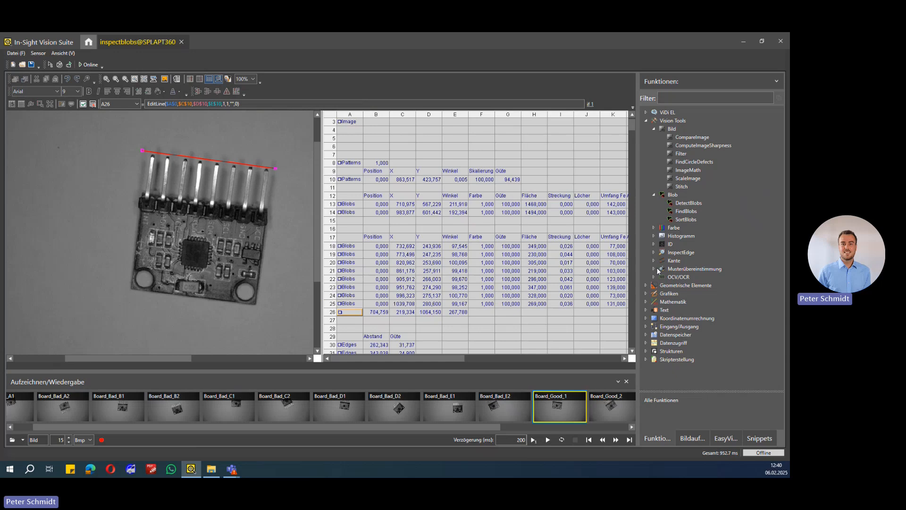
click(652, 303)
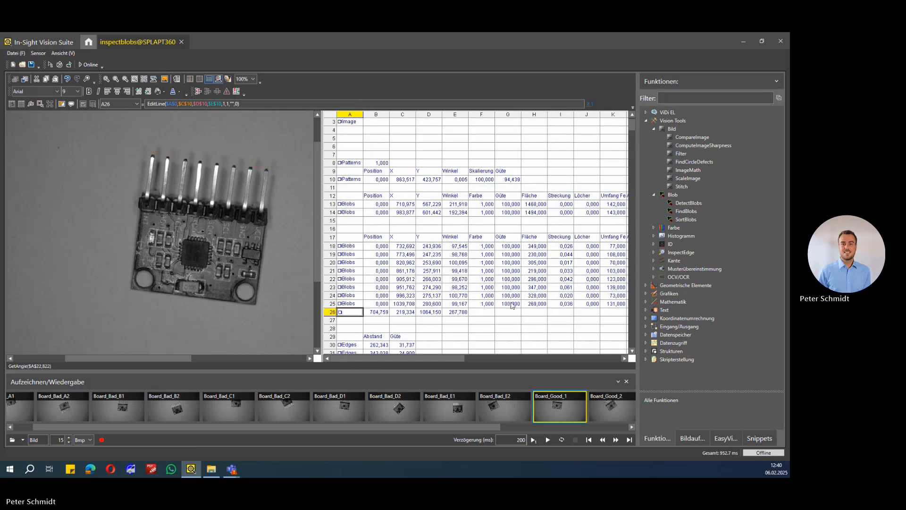
Expand the Grafiken functions and look through the Anzeigen and Bild groups
click(646, 294)
click(654, 302)
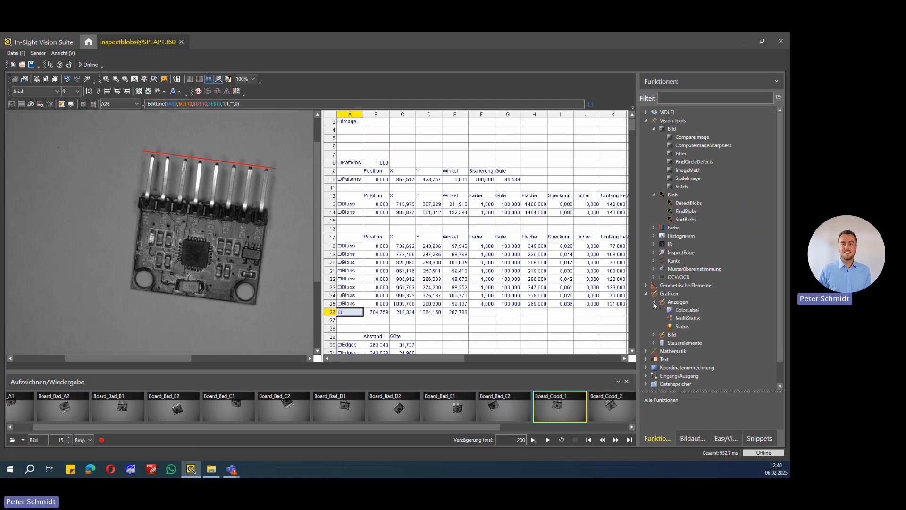
click(654, 302)
click(654, 309)
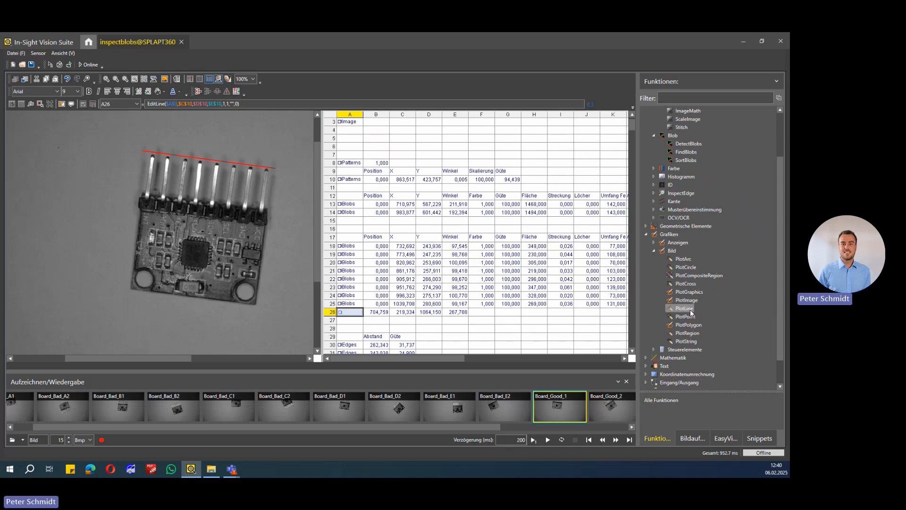
Shift the A26 line above the pin tips so it runs from about (711, 222) to (1071, 270)
click(358, 321)
double_click(355, 313)
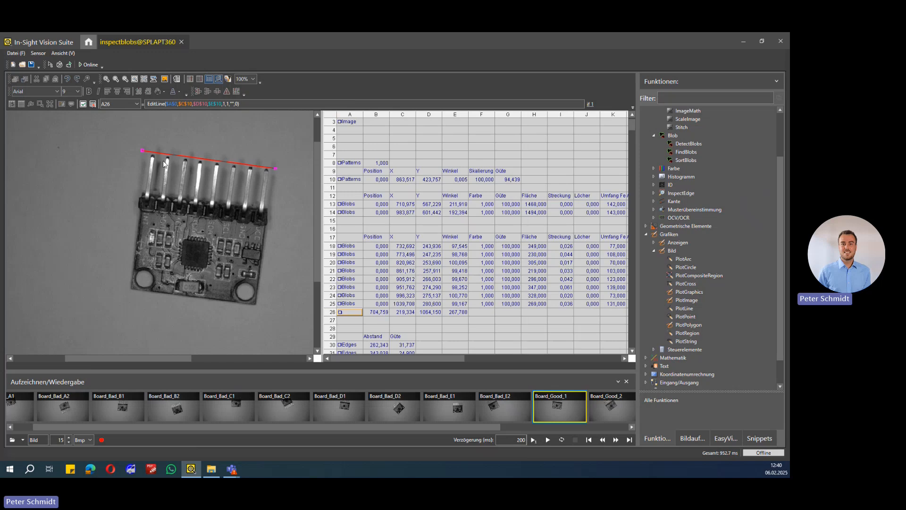
mouse_move(165, 156)
mouse_down()
mouse_move(173, 135)
mouse_move(173, 155)
mouse_up()
key(Return)
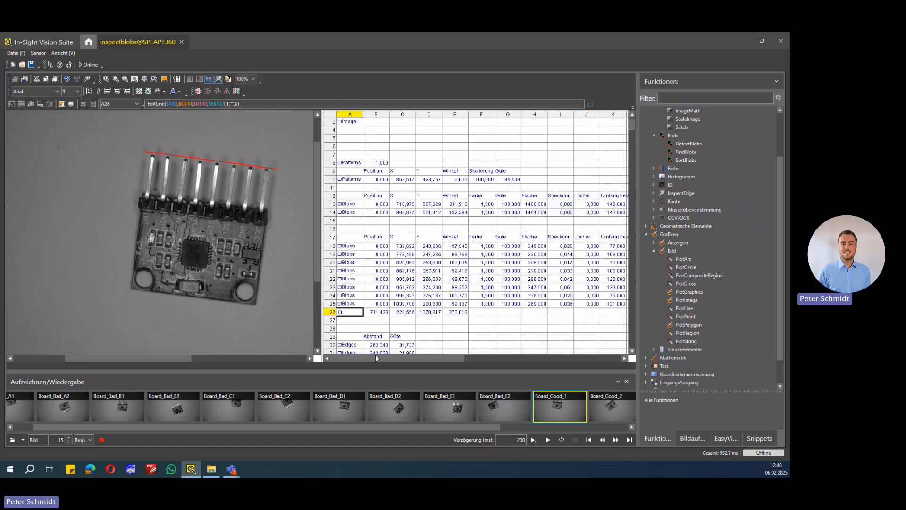
Inspect the first pin's distance formula in S18 and expand the Maß and Passform functions under Geometrische Elemente
drag(423, 356, 528, 355)
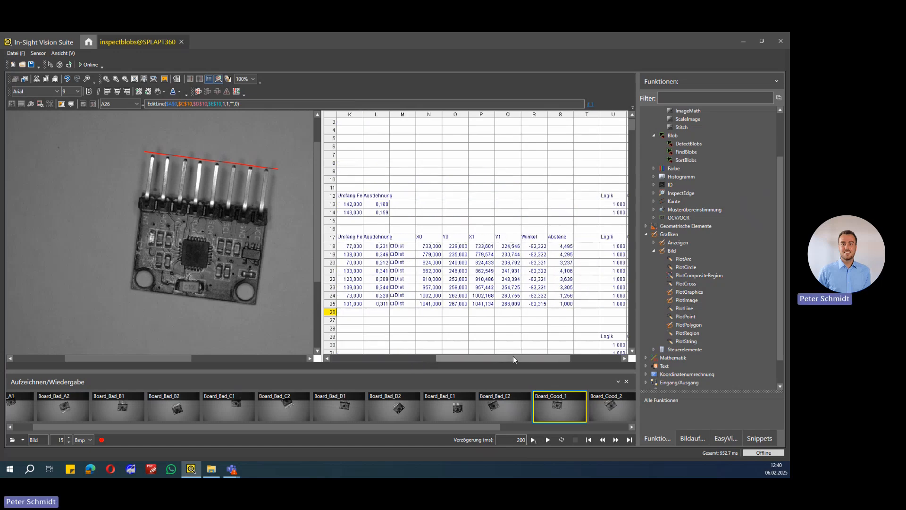
click(558, 246)
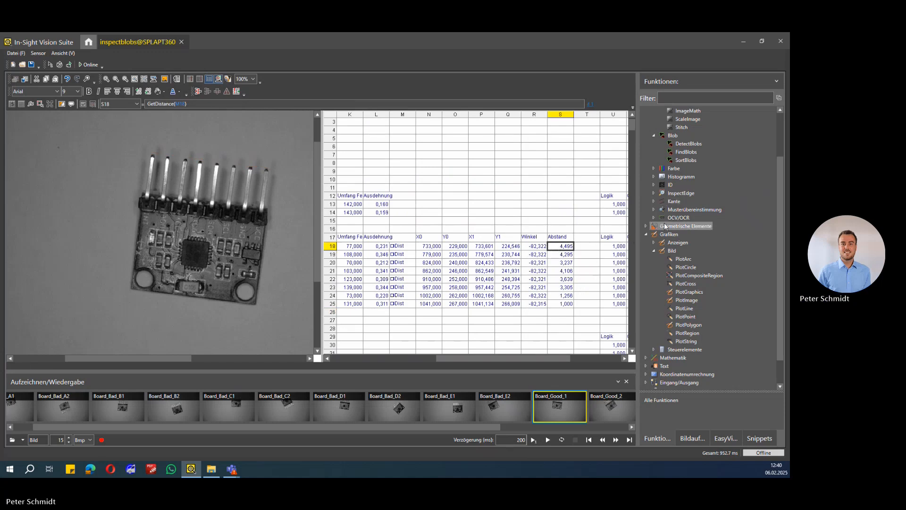
scroll(665, 223, up, 2)
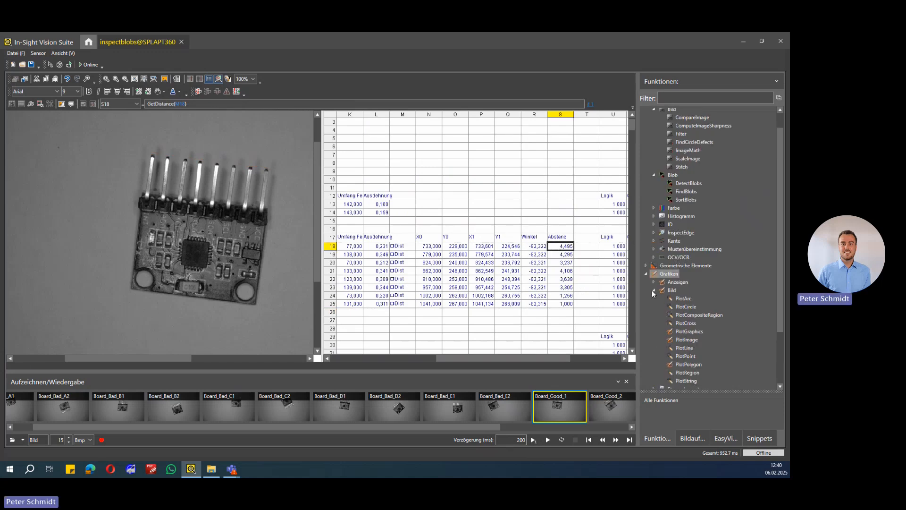
click(646, 265)
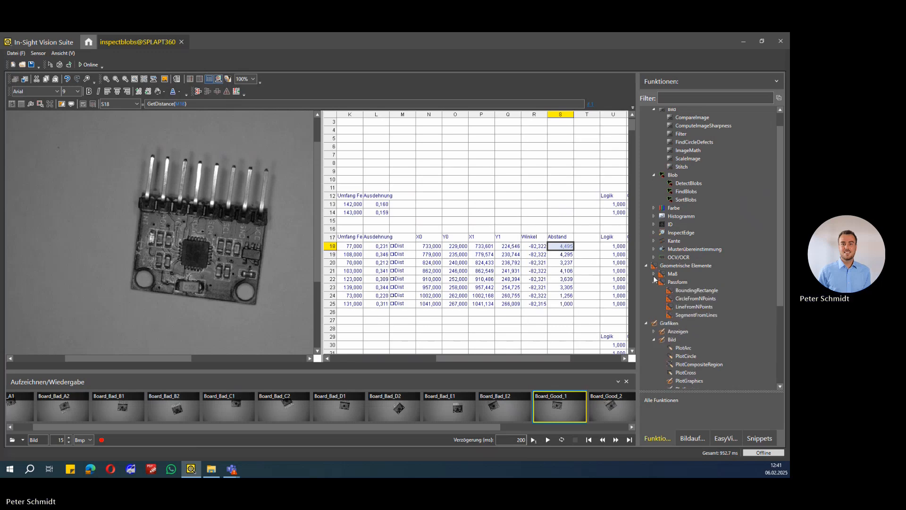
click(655, 282)
click(655, 274)
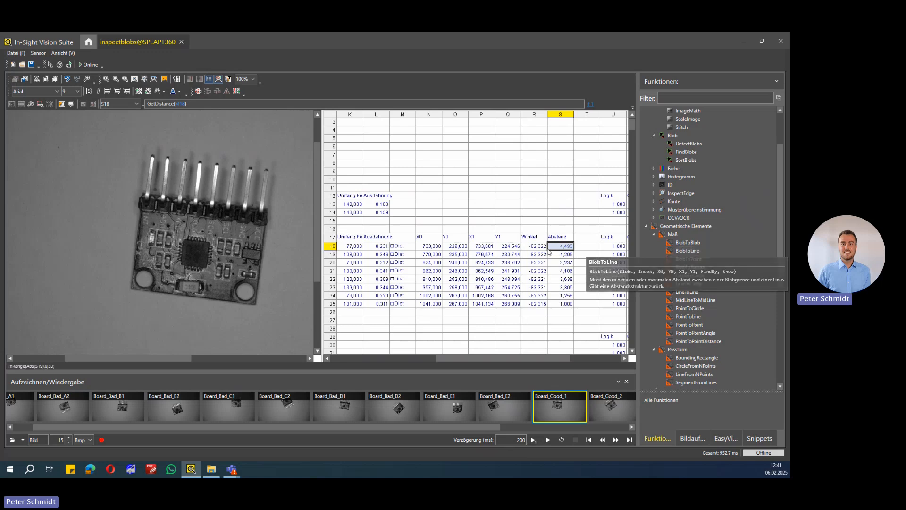
Open the BlobToLine property sheet of M18 beside the image and check its blob reference in column A
double_click(397, 246)
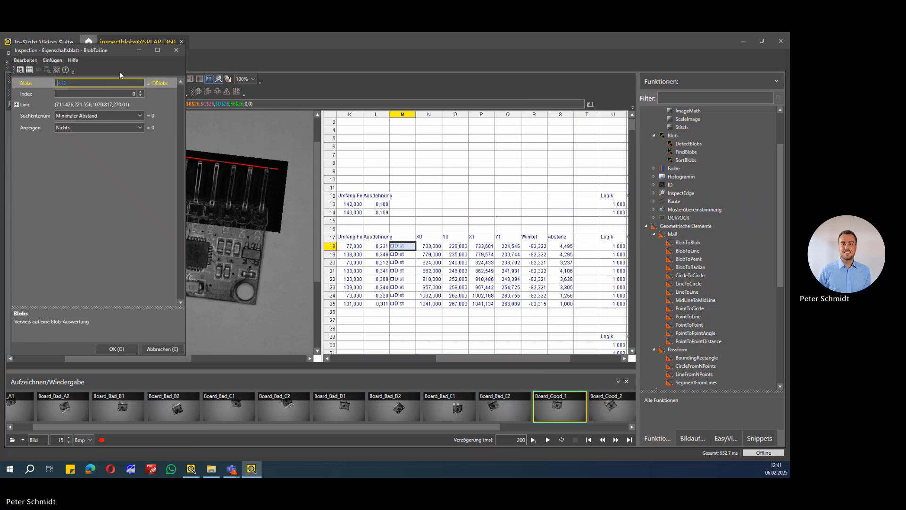
drag(120, 51, 566, 120)
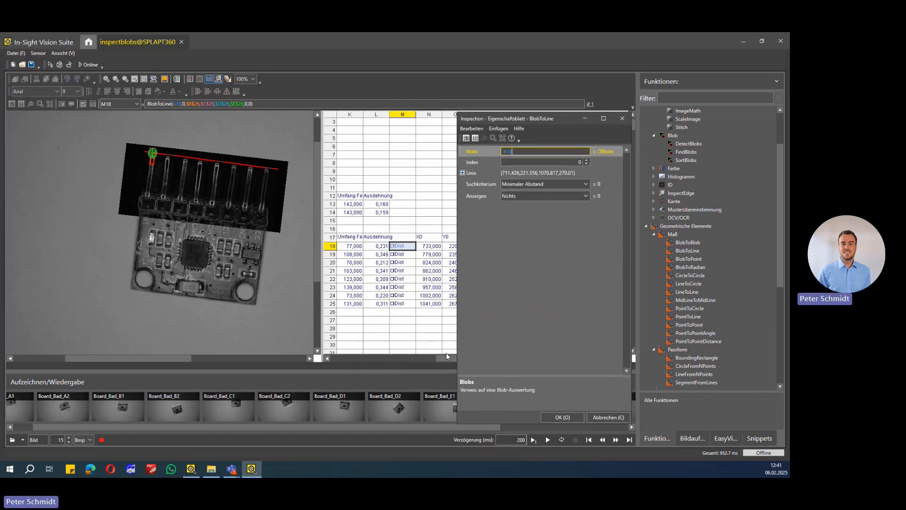
drag(440, 357, 305, 361)
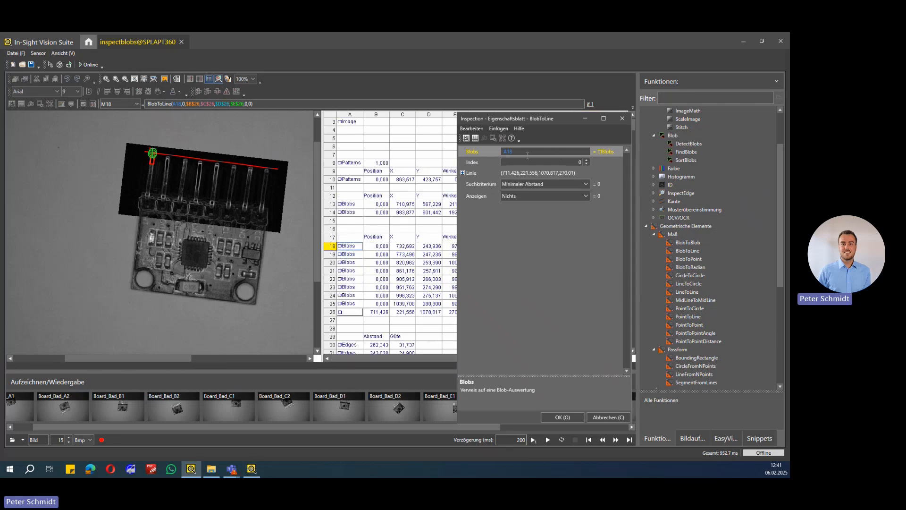
Expand the line parameters of BlobToLine and trace the X 0 reference to the line coordinates in row 26
click(463, 173)
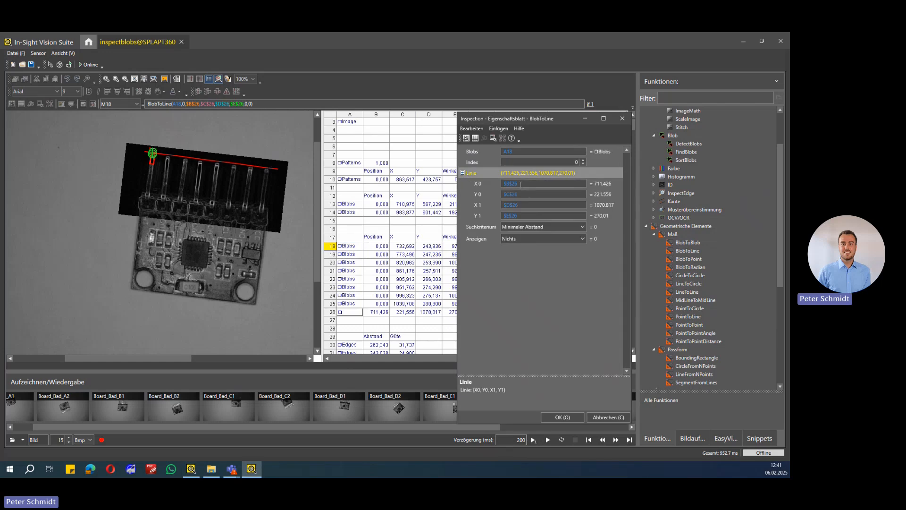
click(522, 183)
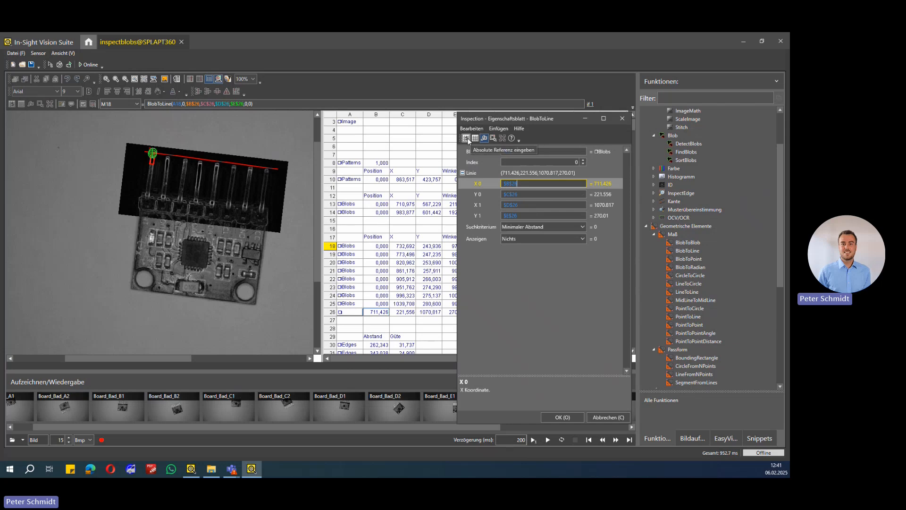
scroll(401, 293, down, 1)
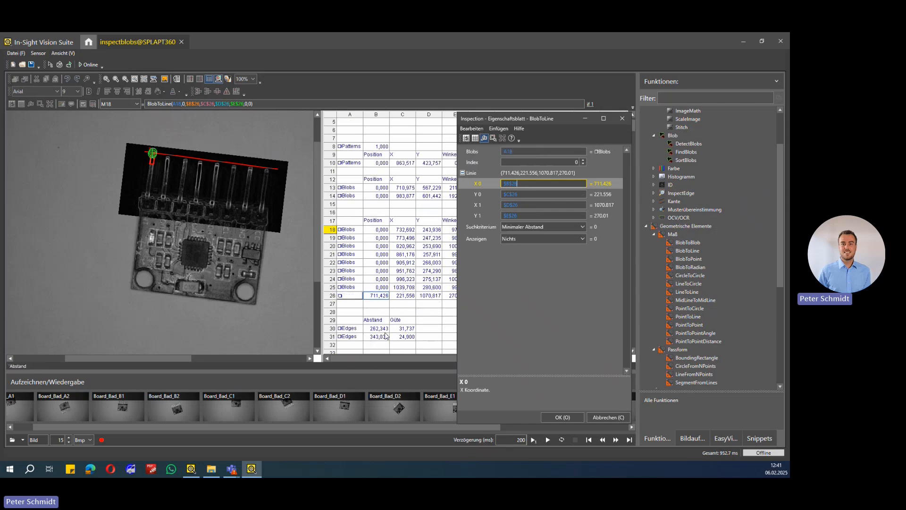
mouse_move(361, 358)
mouse_down()
mouse_move(384, 357)
mouse_move(368, 357)
mouse_up()
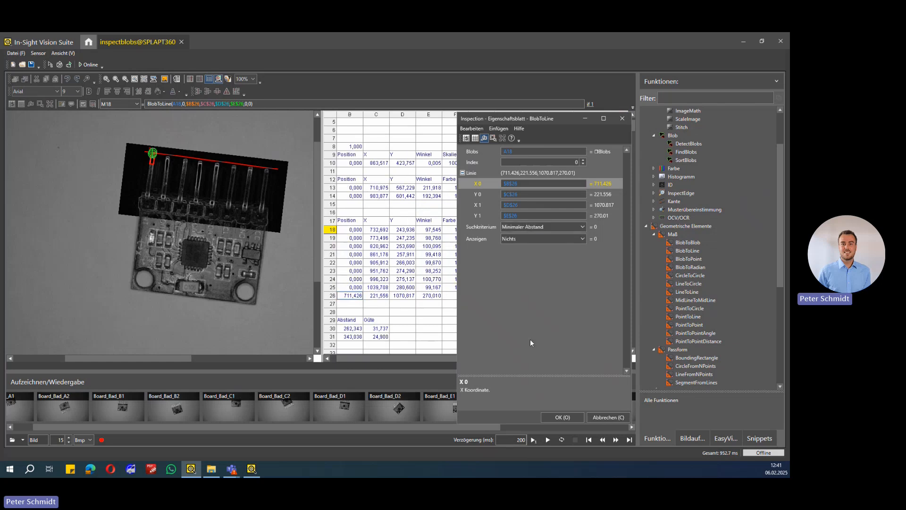
Accept the BlobToLine settings and check the GetDistance results of all eight pins in the Abstand column, S18 to S25
click(562, 417)
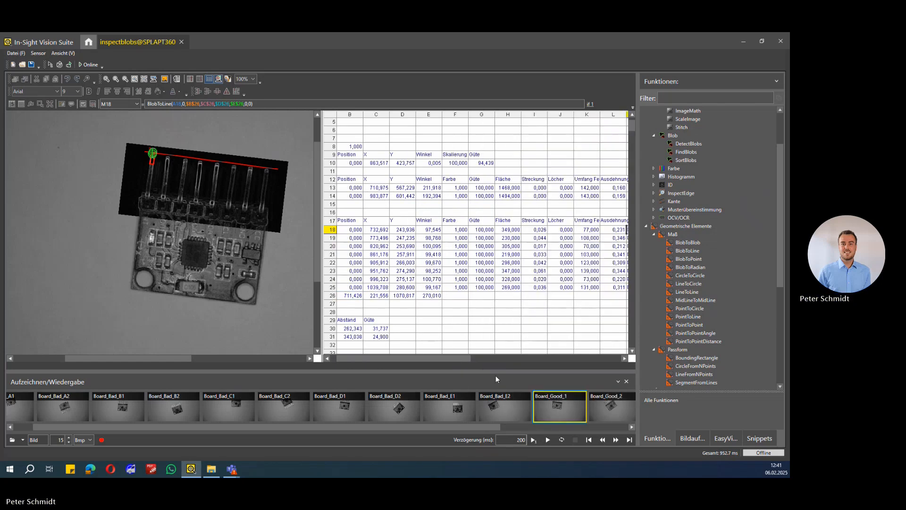
drag(452, 356, 550, 361)
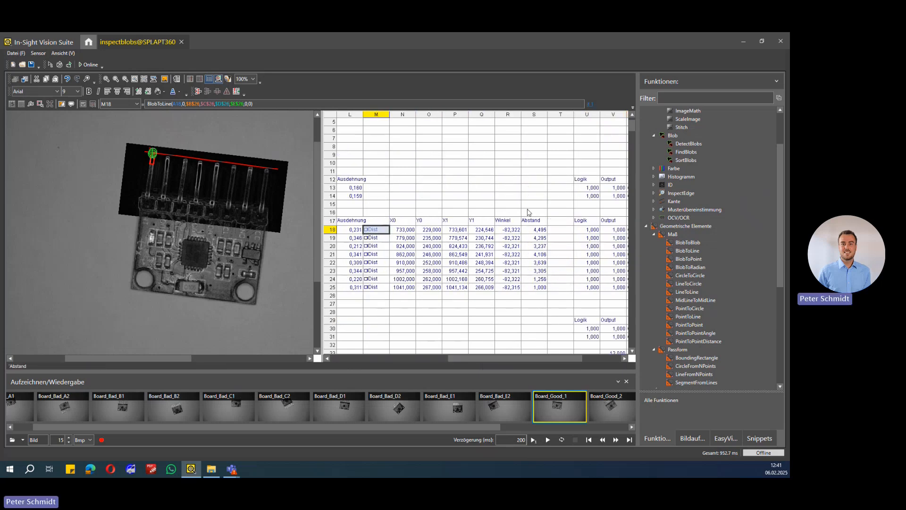
click(534, 230)
click(535, 239)
click(535, 246)
click(534, 255)
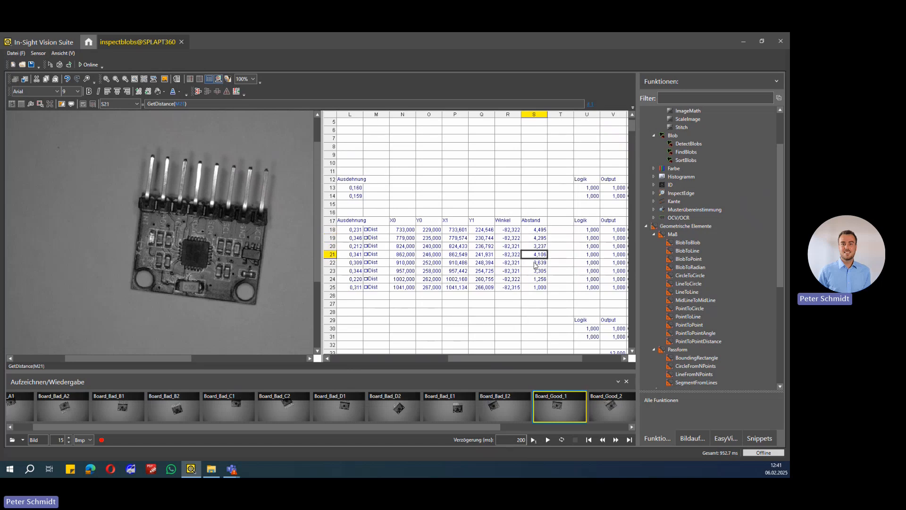
click(535, 262)
click(535, 271)
click(535, 278)
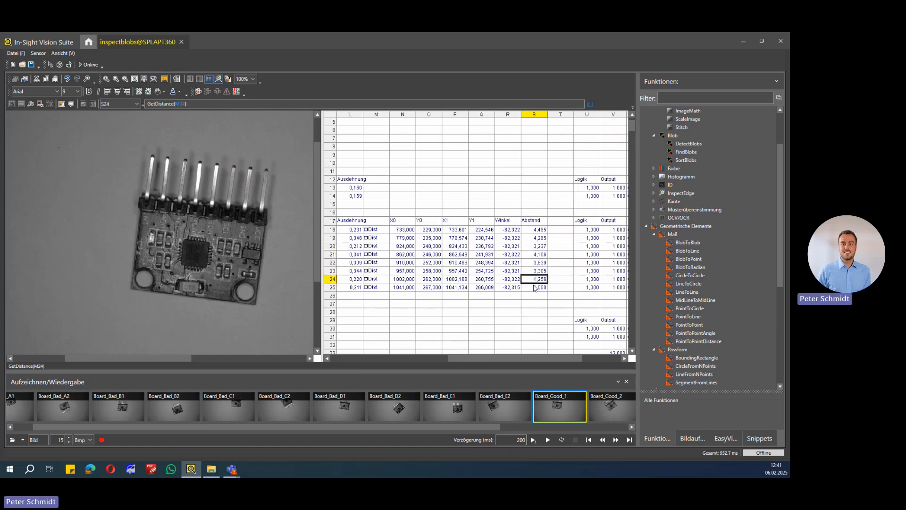
click(535, 287)
Inspect the InRange limits and the S18 reference in U18, along with the matching Logik formulas down to U25
drag(529, 358, 548, 356)
click(536, 230)
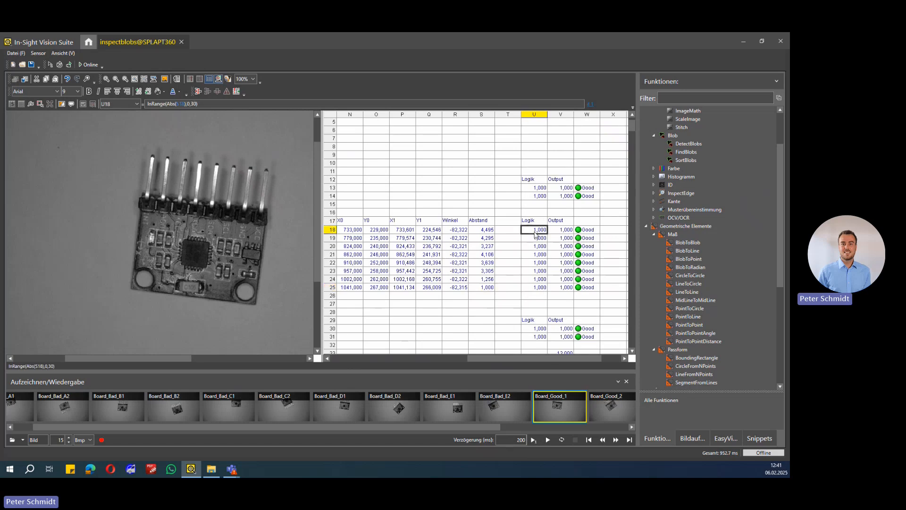
click(167, 104)
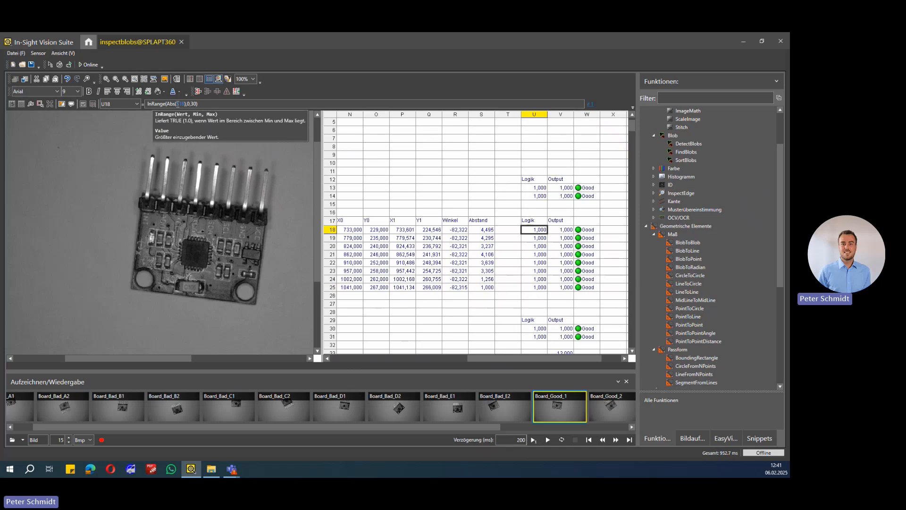
double_click(179, 103)
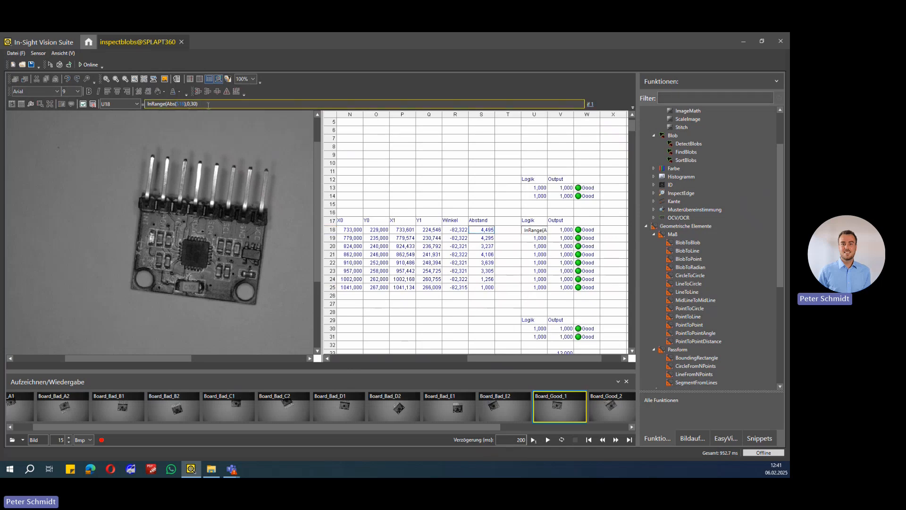
key(Return)
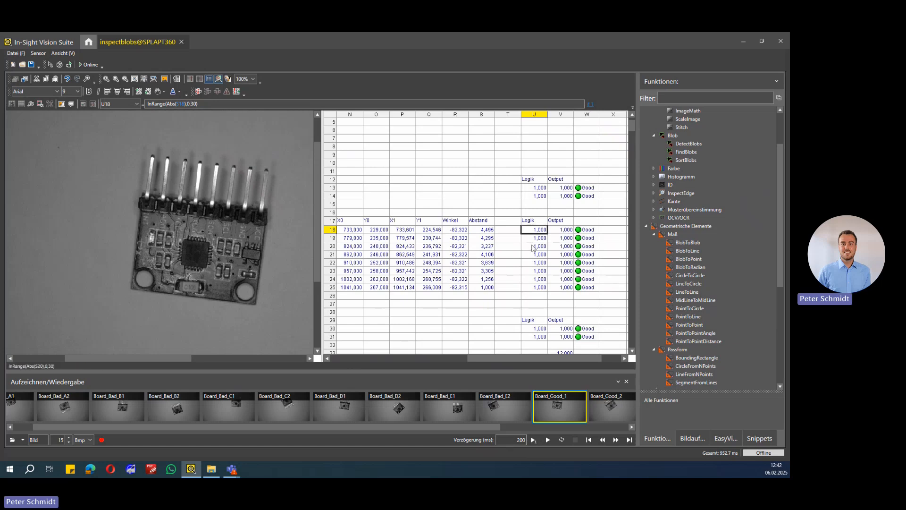
key(Down)
key(Down)
key(Down)
key(Down)
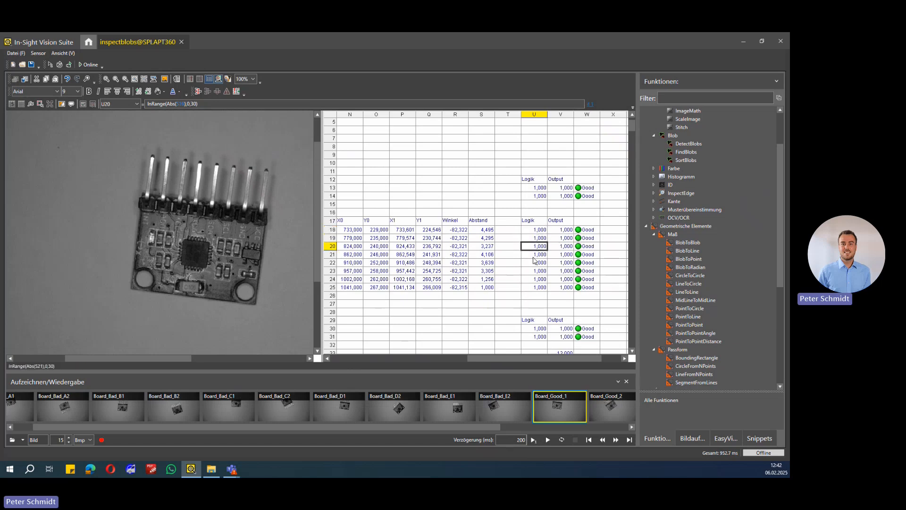
key(Down)
key(Down)
key(Down)
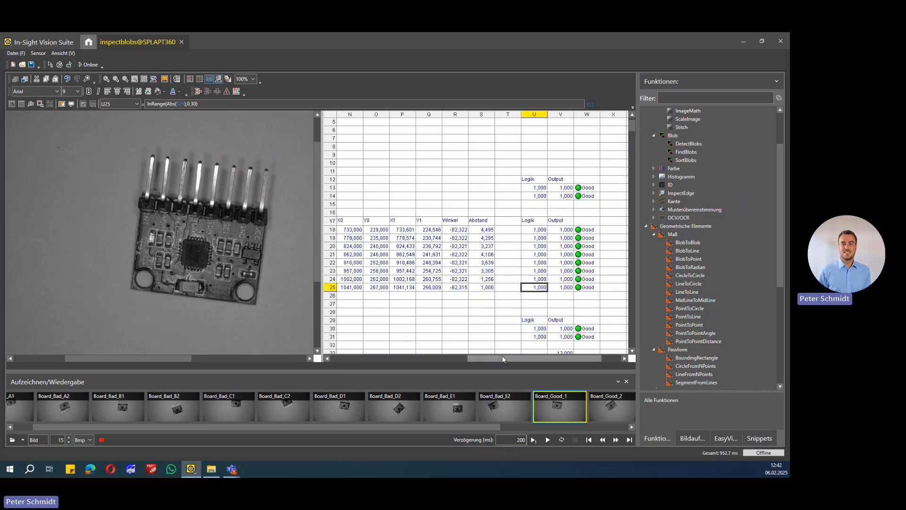
Compare the FindSegment regions of the two Edges cells, A30 and A31, on the board image
drag(502, 356, 381, 364)
scroll(404, 304, down, 1)
scroll(403, 303, down, 3)
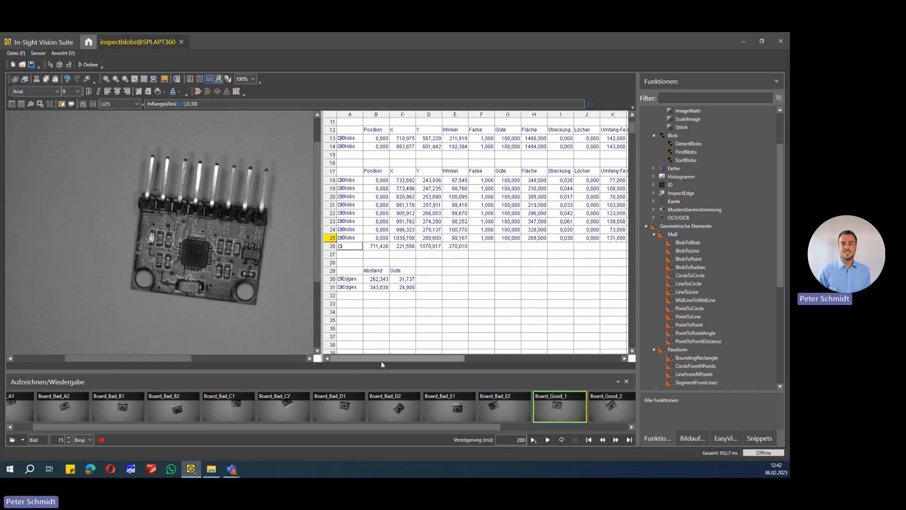
click(350, 280)
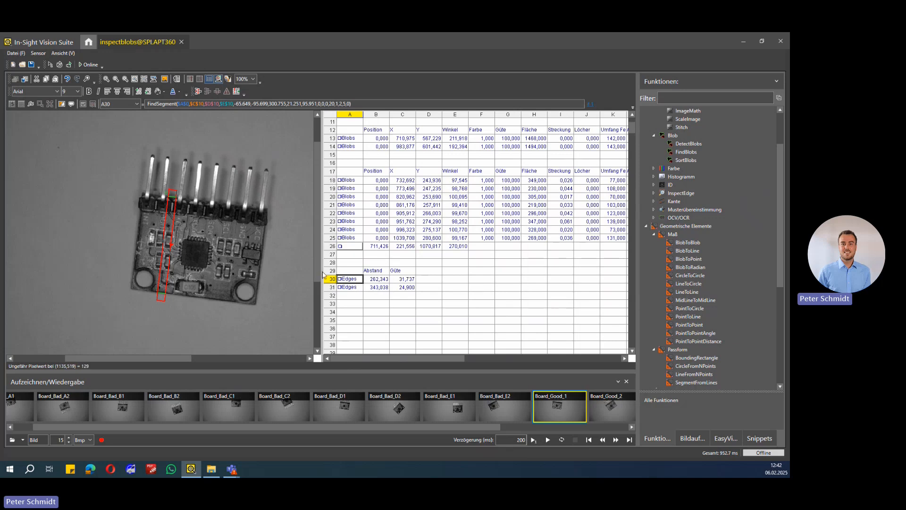
click(355, 287)
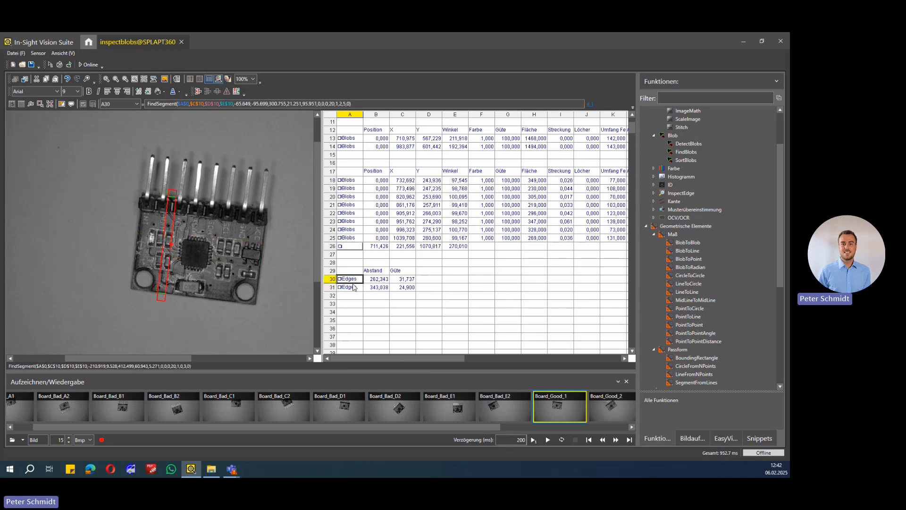
click(353, 281)
click(351, 288)
click(352, 280)
click(352, 288)
Check the PairDistance results in B30 and B31 against their FindSegment edges in A30 and A31
click(356, 279)
click(372, 280)
click(372, 288)
click(352, 272)
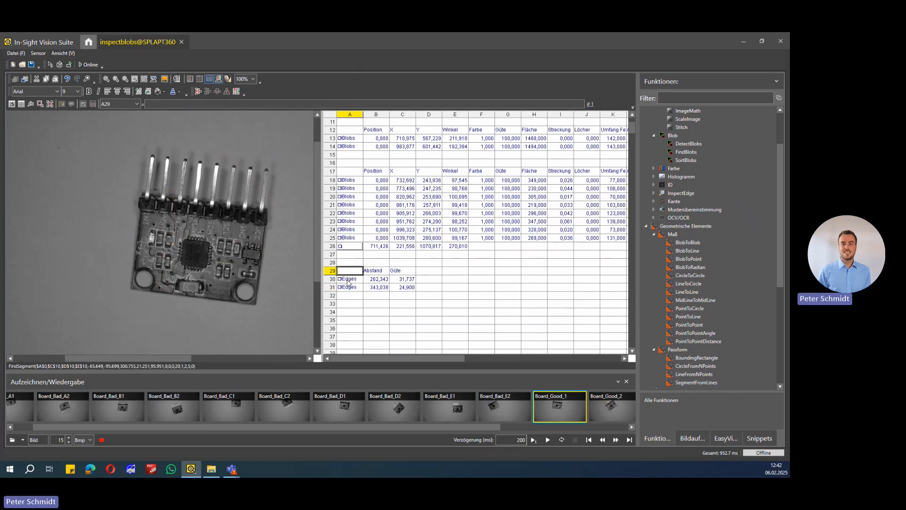
click(352, 279)
click(354, 287)
click(378, 287)
click(378, 279)
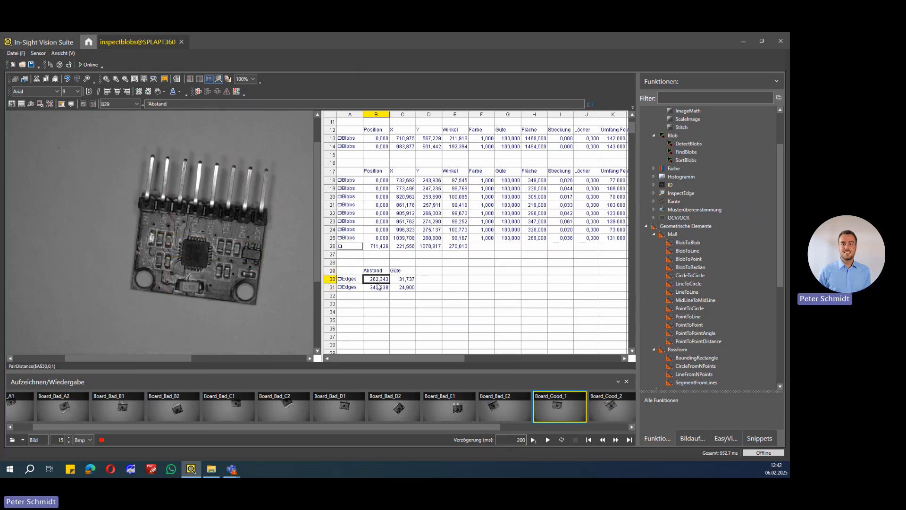
click(355, 279)
click(354, 287)
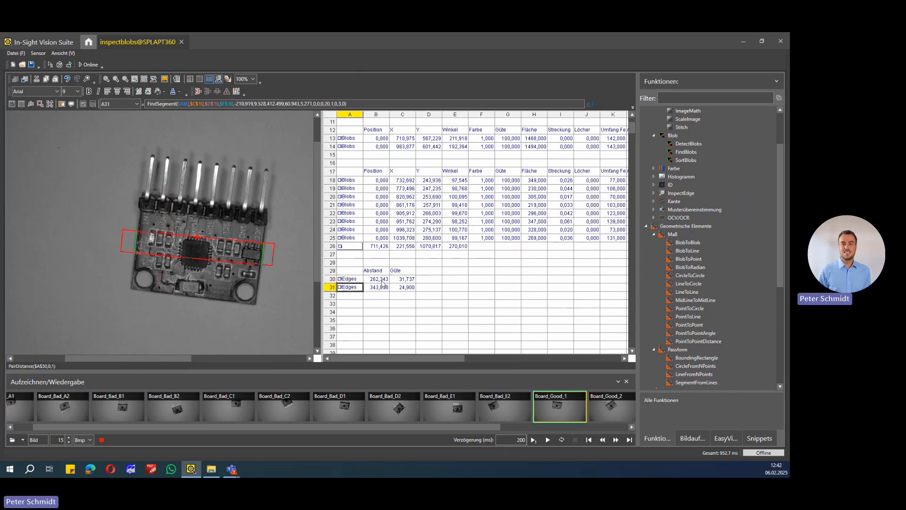
click(378, 287)
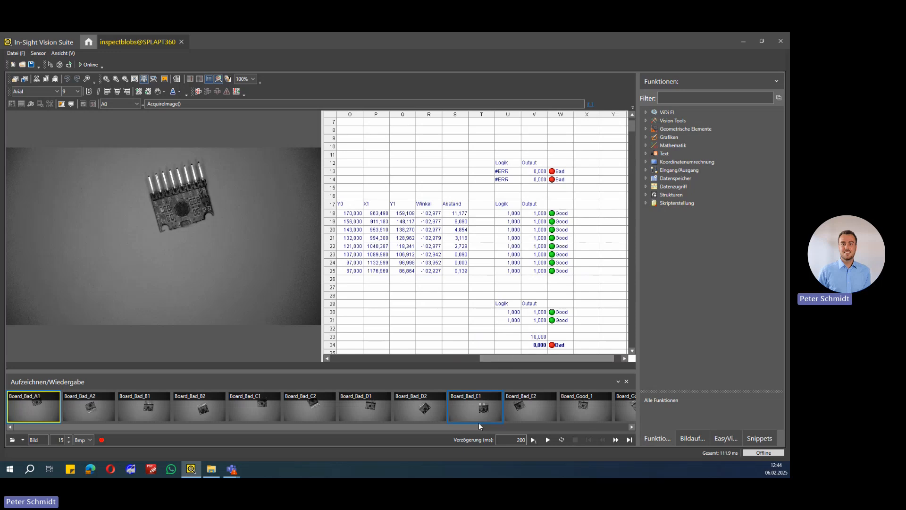
Run the inspection on Board_Good_1 through Board_Good_5 and check the overall result in row 34 for each
drag(479, 425, 610, 429)
click(395, 404)
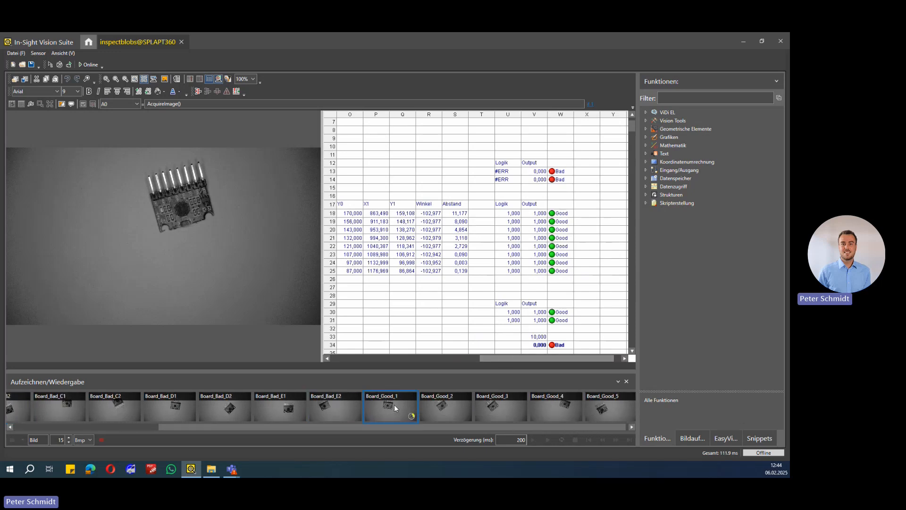
scroll(509, 242, down, 2)
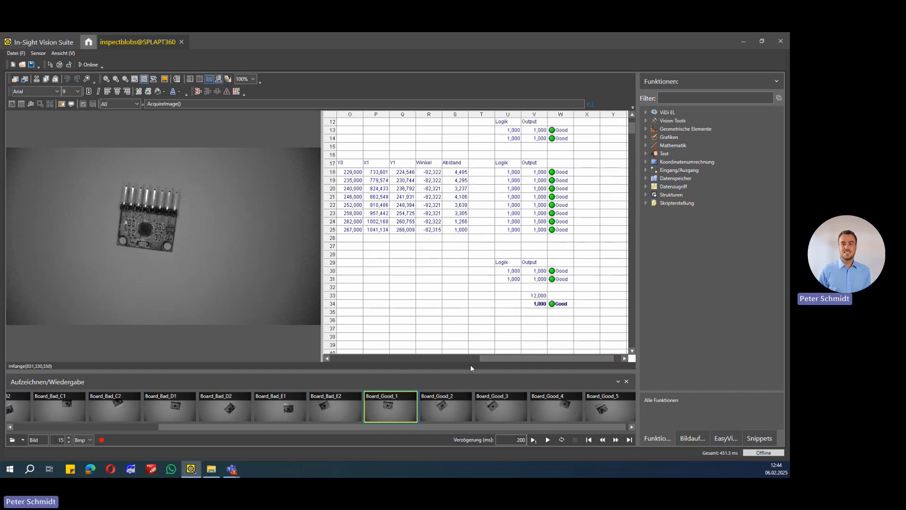
click(443, 404)
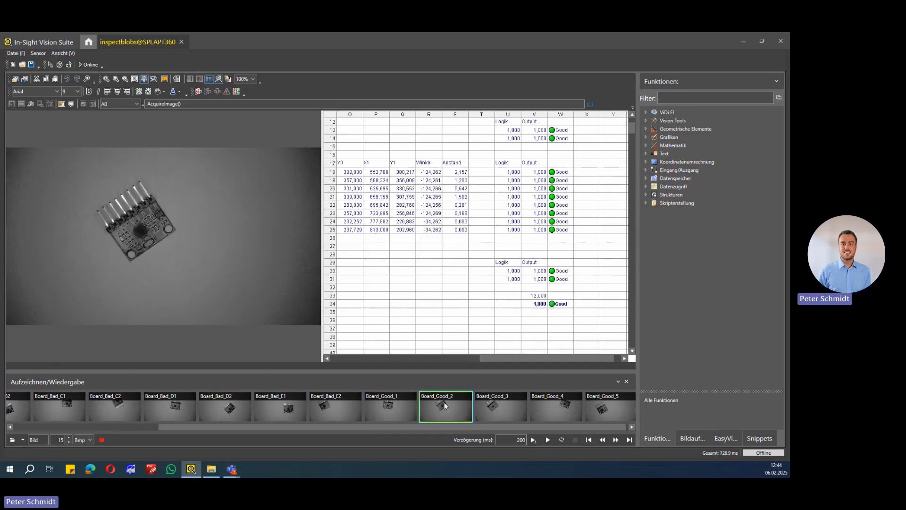
click(514, 398)
click(544, 402)
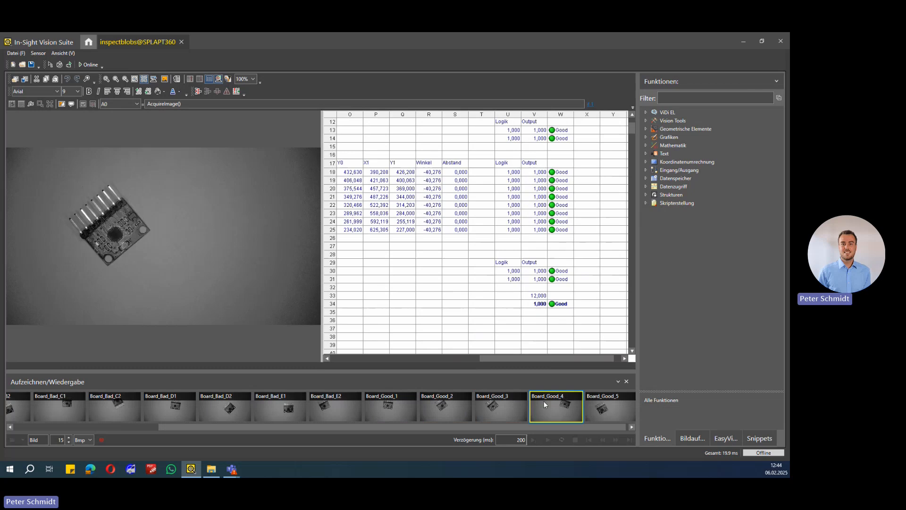
click(607, 401)
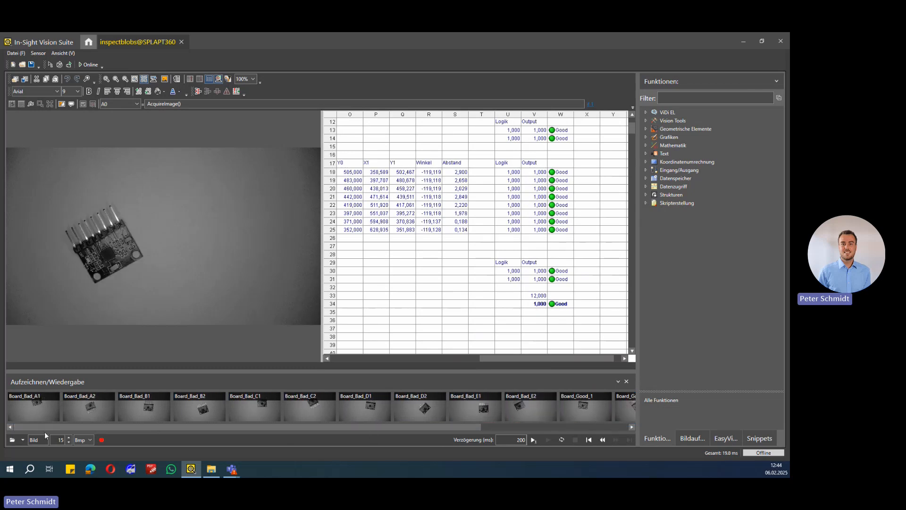
Load Board_Bad_A1 and inspect the DetectBlobs regions of both board holes in A13 and A14
click(39, 406)
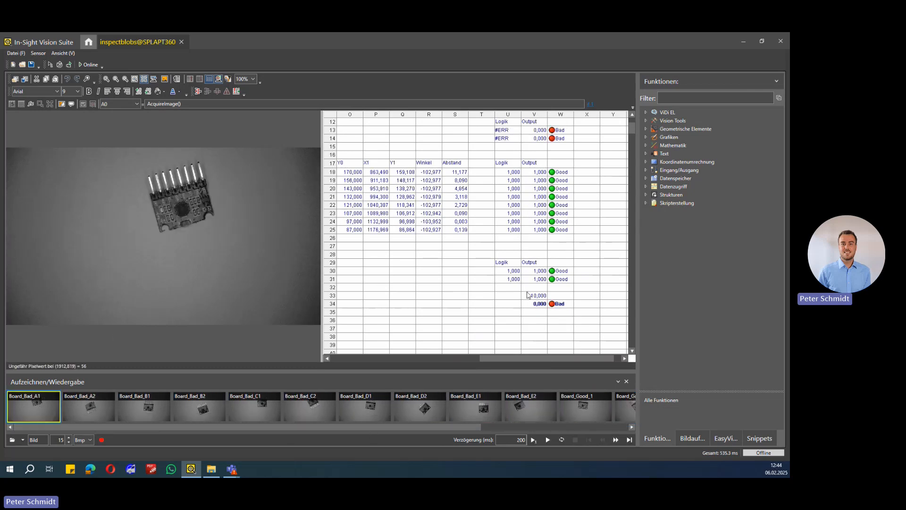
scroll(504, 350, up, 2)
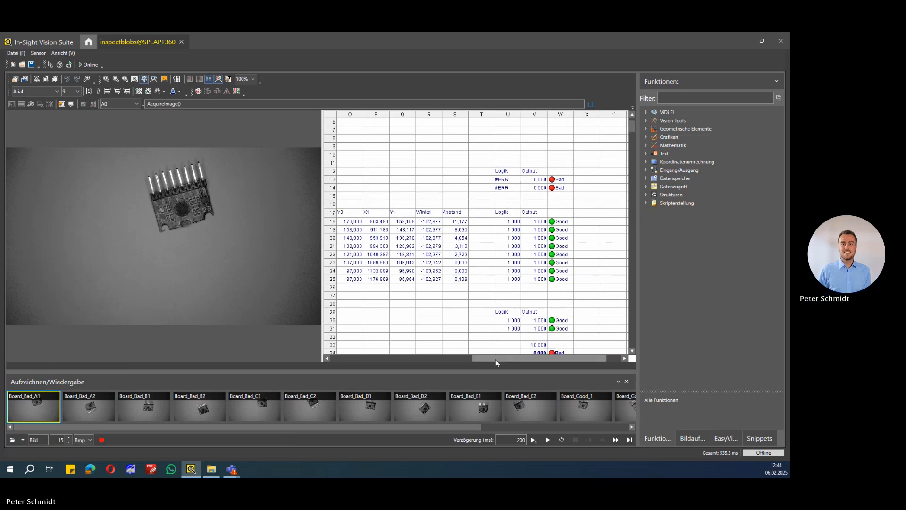
drag(496, 358, 358, 367)
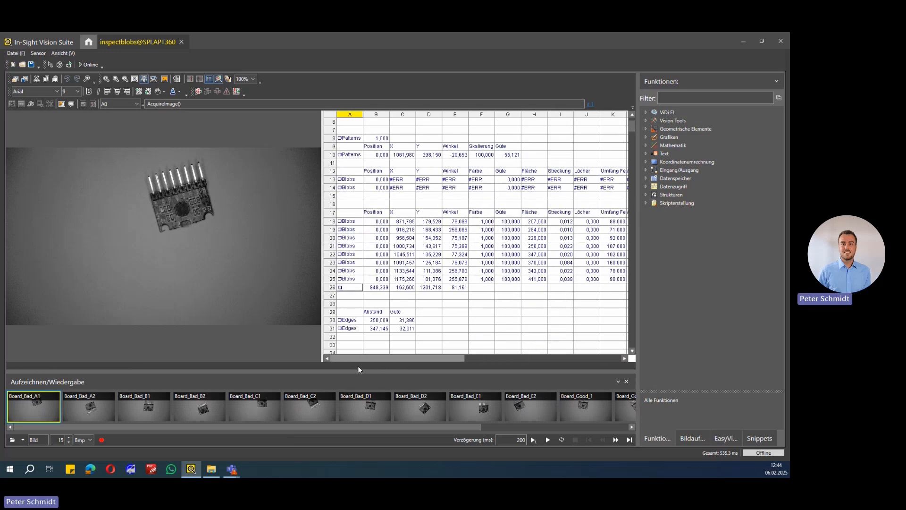
click(358, 179)
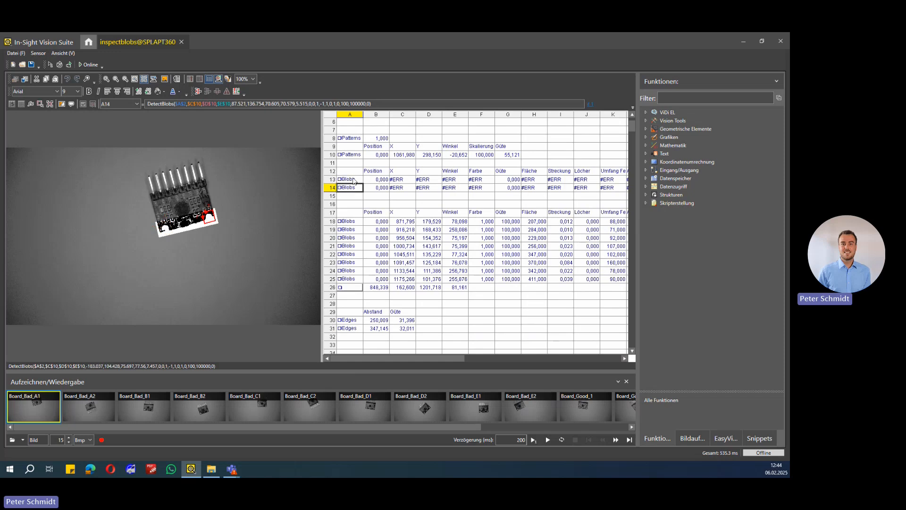
View the FindSegment edge regions of A30 and A31 on the Board_Bad_A1 image
scroll(370, 218, down, 2)
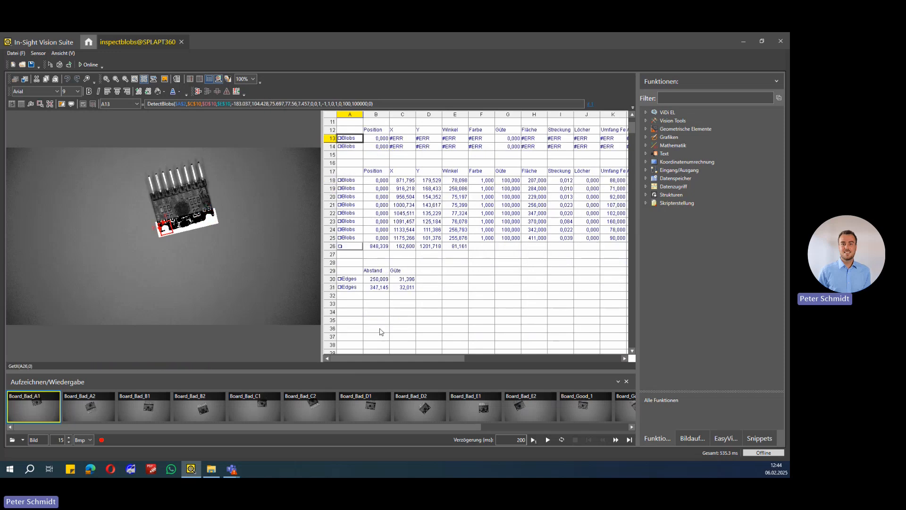
mouse_move(397, 356)
mouse_down()
mouse_move(530, 355)
mouse_move(380, 356)
mouse_up()
click(350, 273)
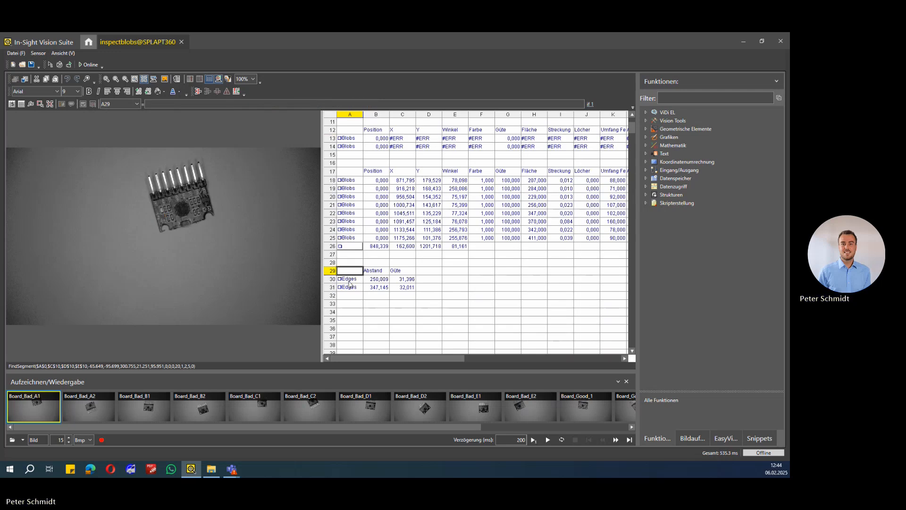
click(349, 280)
click(350, 288)
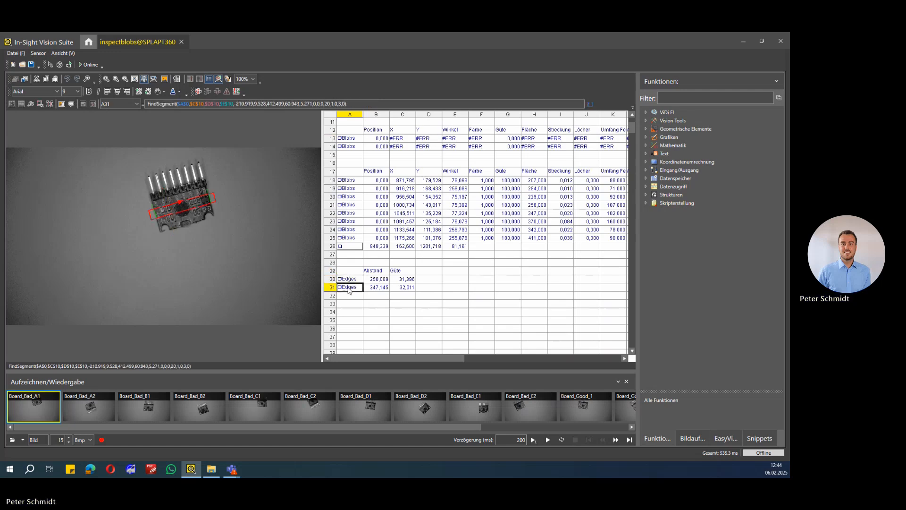
click(349, 279)
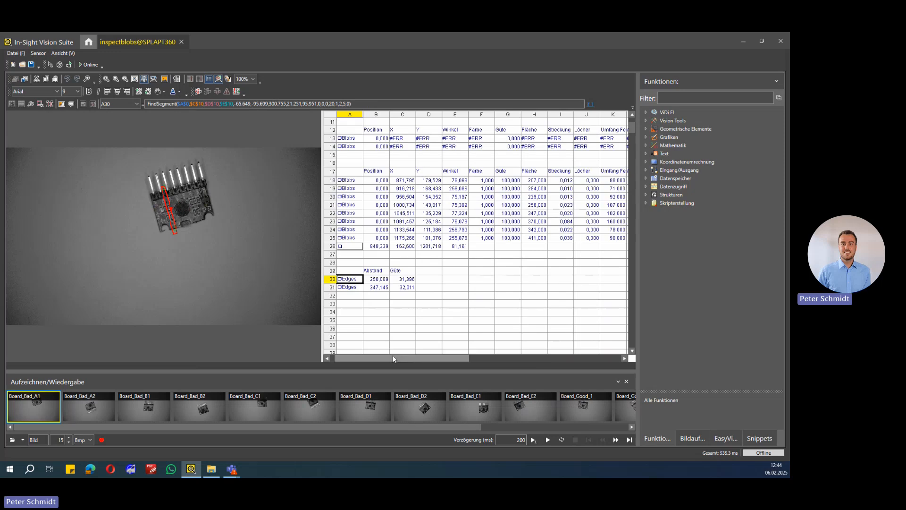
Review the row 30 distance check and raise the lower limit of its InRange formula in U30 to 255, with 270 as upper limit
drag(392, 357, 534, 359)
click(509, 281)
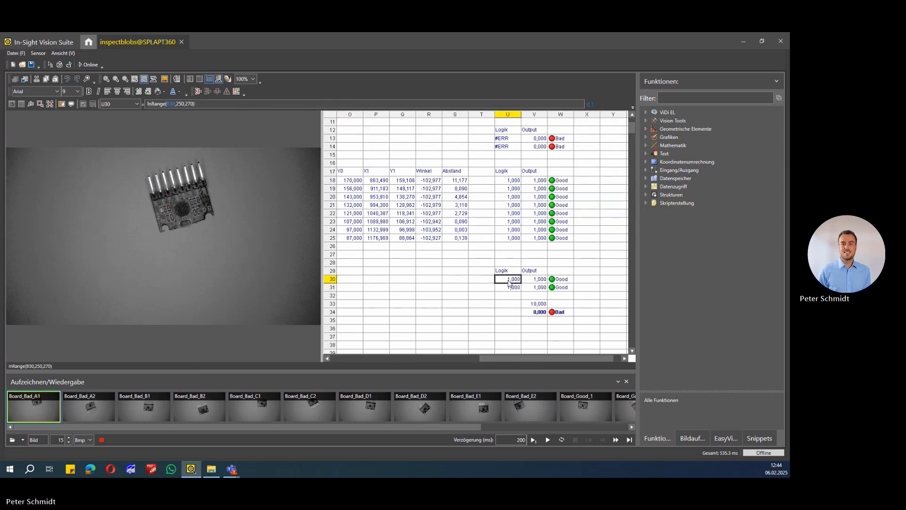
drag(494, 357, 554, 352)
click(378, 283)
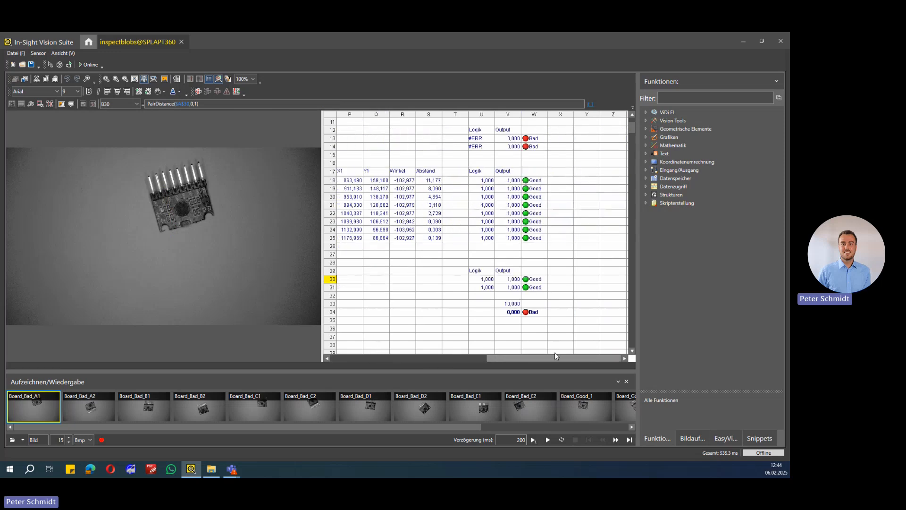
click(501, 279)
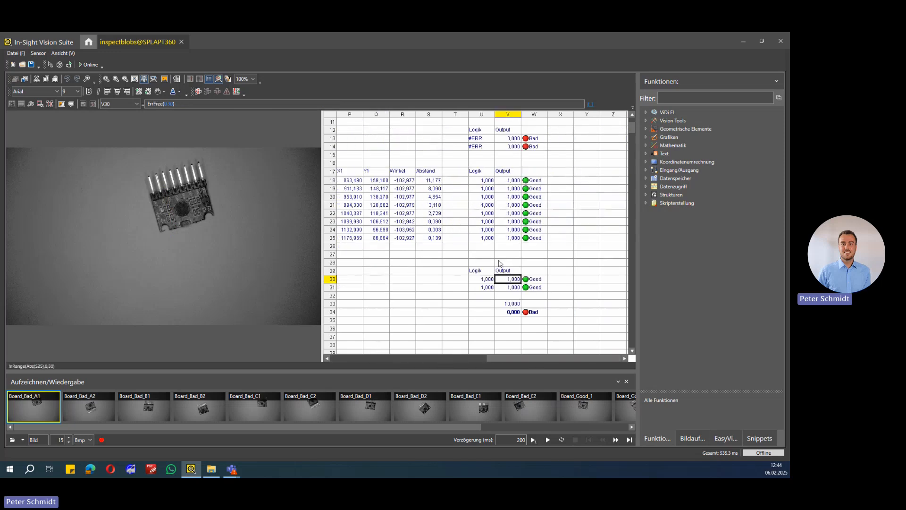
key(Right)
click(183, 104)
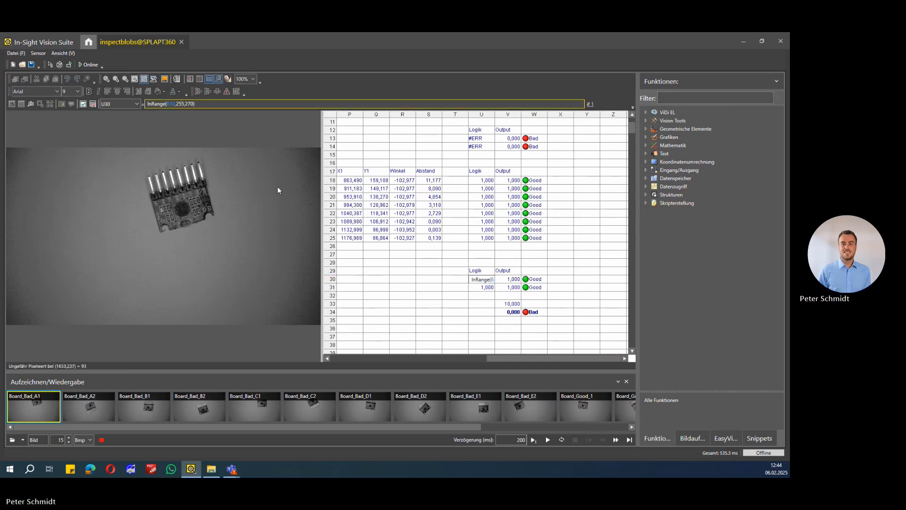
key(Return)
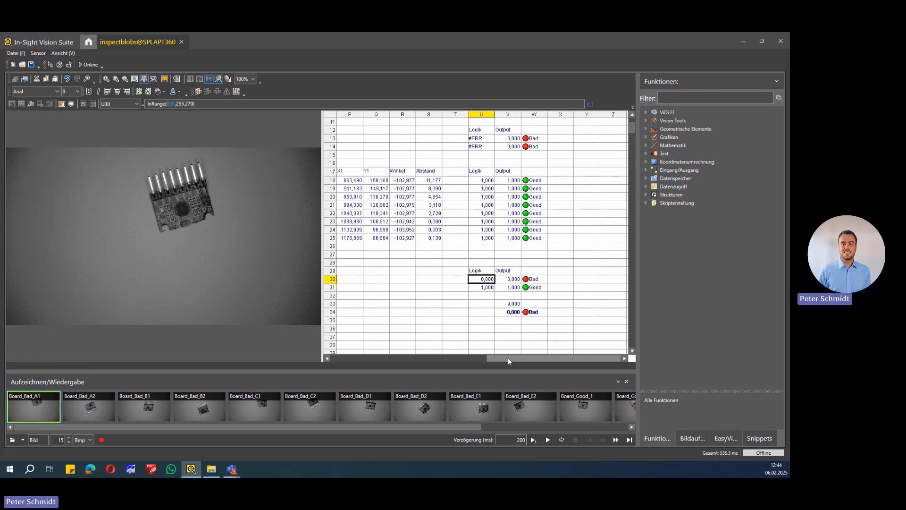
Examine the row 30 distance and the FindSegment edge region of A30 on the Board_Bad_A1 image
drag(508, 358, 351, 358)
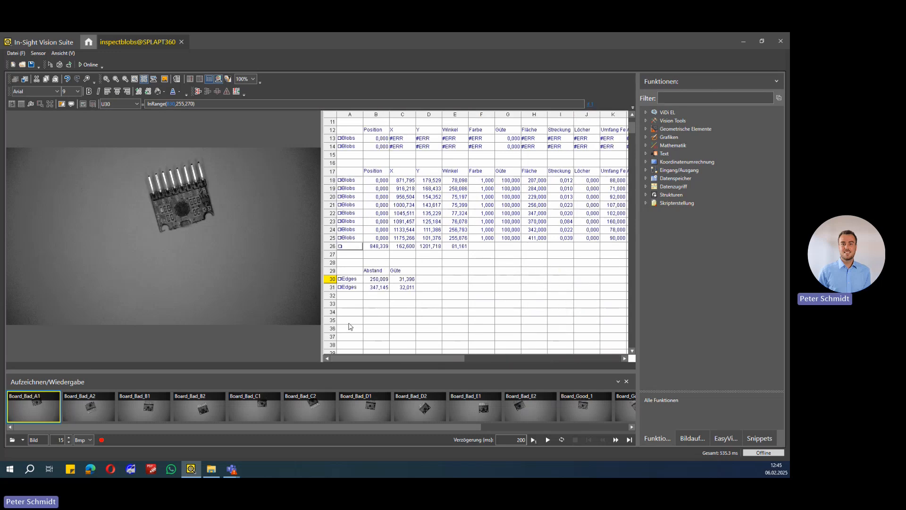
click(383, 287)
click(381, 279)
click(355, 280)
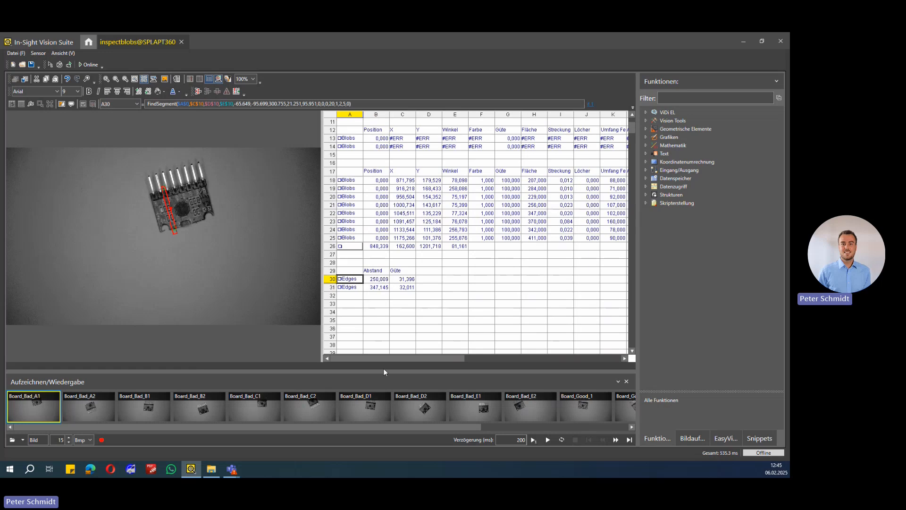
drag(379, 358, 532, 358)
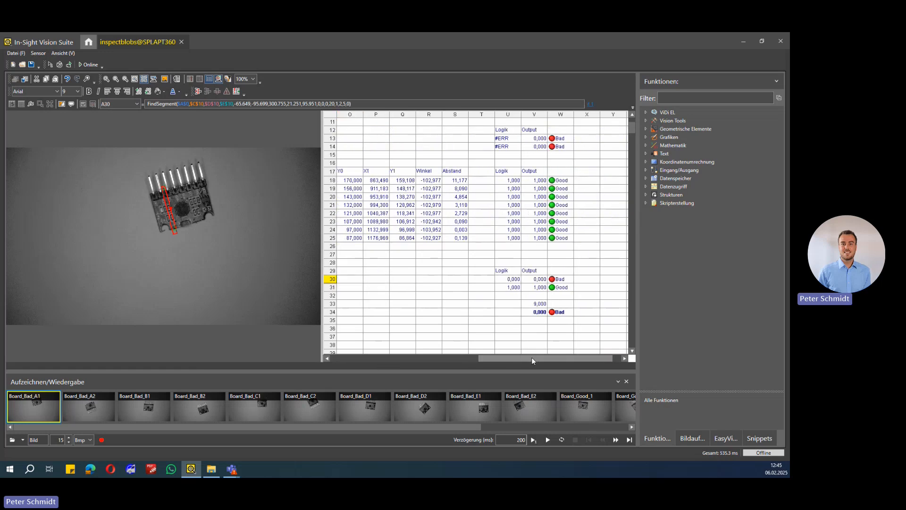
Compare the InRange limits in U30 with the PairDistance measurement in B30
click(514, 280)
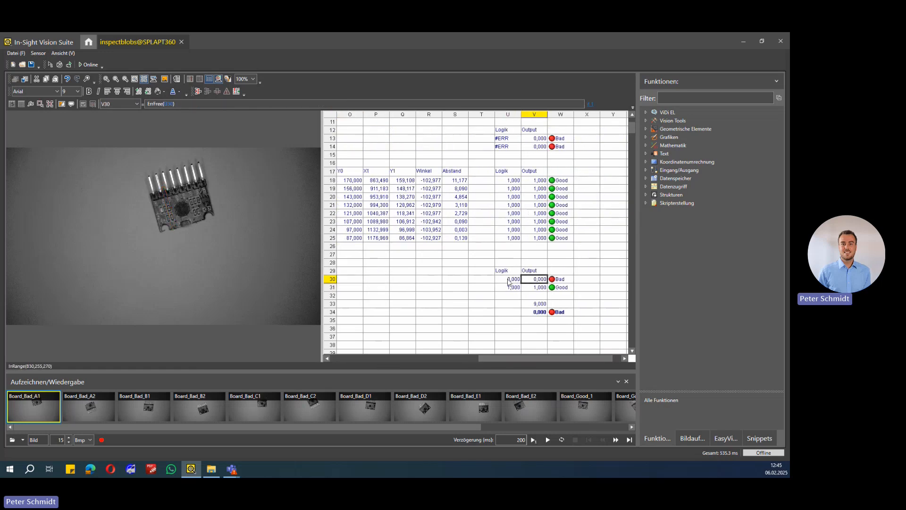
click(185, 105)
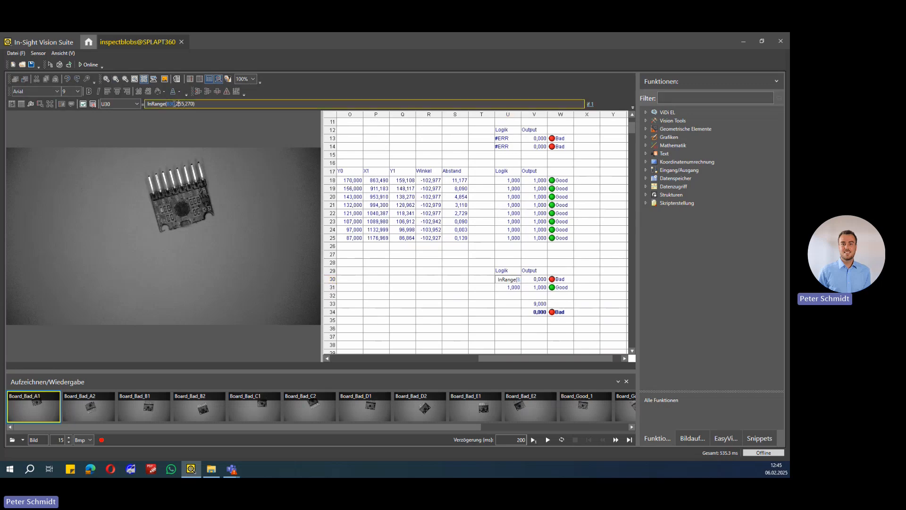
key(Escape)
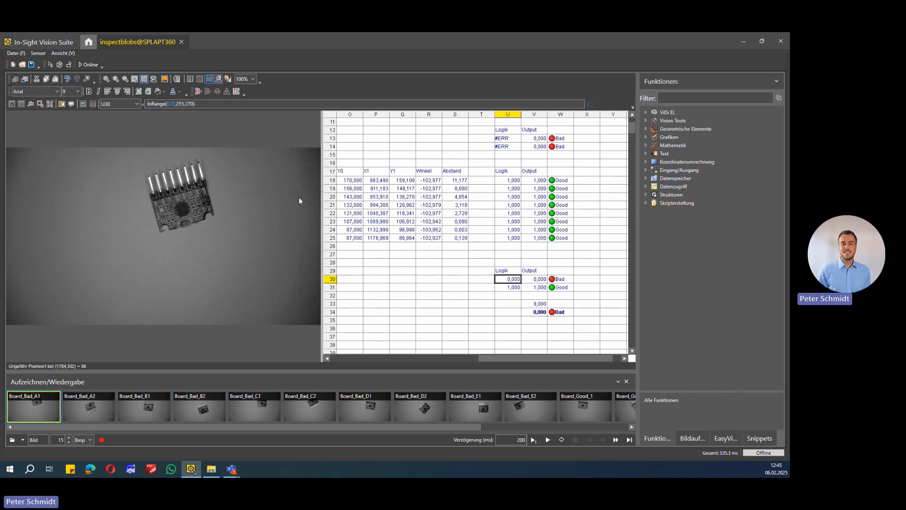
click(429, 279)
drag(501, 356, 357, 358)
click(354, 283)
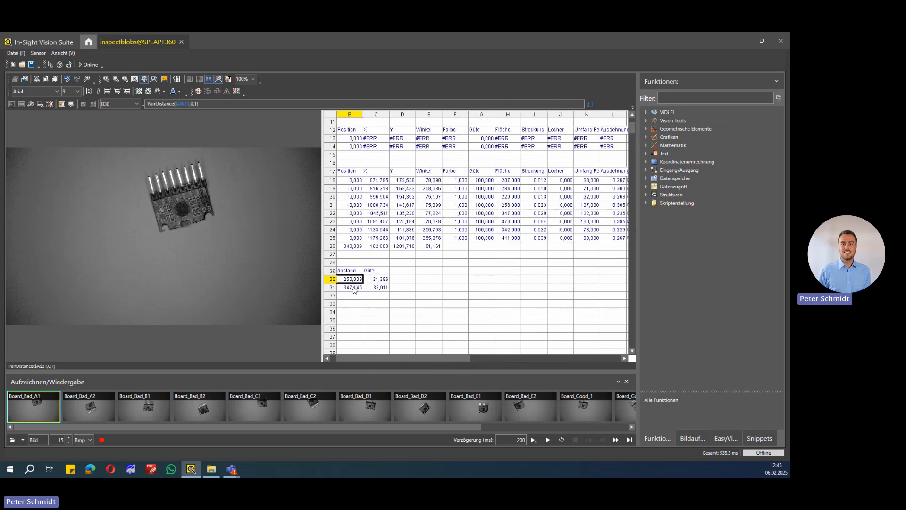
drag(371, 357, 339, 353)
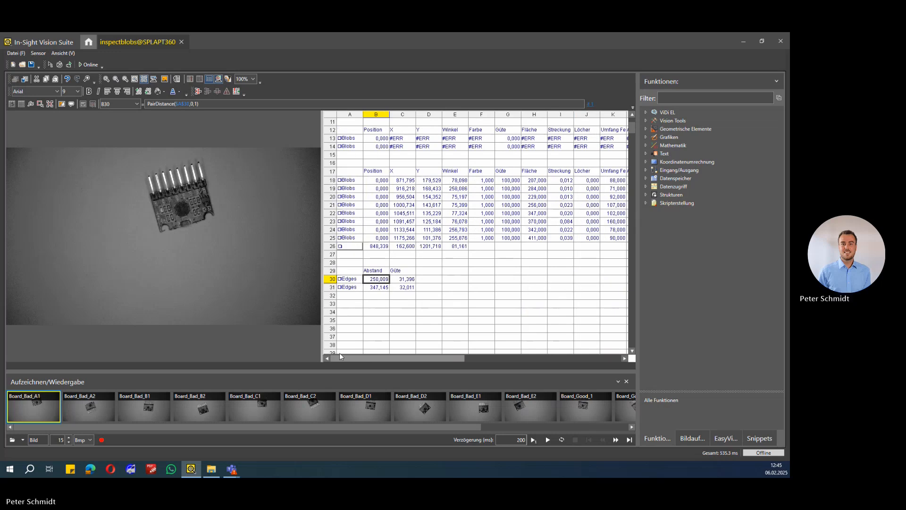
Load Board_Bad_A2 and check its hole, pin, edge distance and overall results in the output column
click(81, 402)
drag(405, 357, 543, 348)
scroll(526, 298, up, 5)
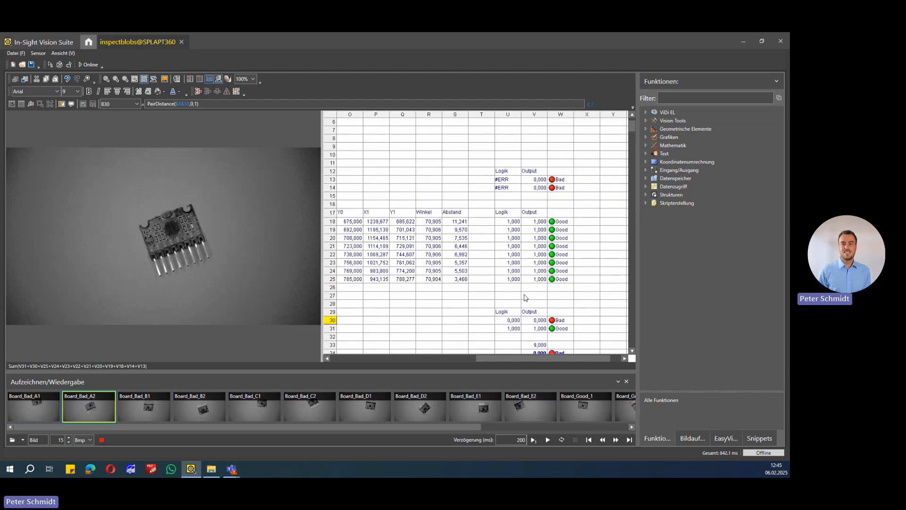
scroll(519, 297, down, 4)
Load Board_Bad_B1 and compare the hole blob detection in A13 with its logic and overall results
click(142, 402)
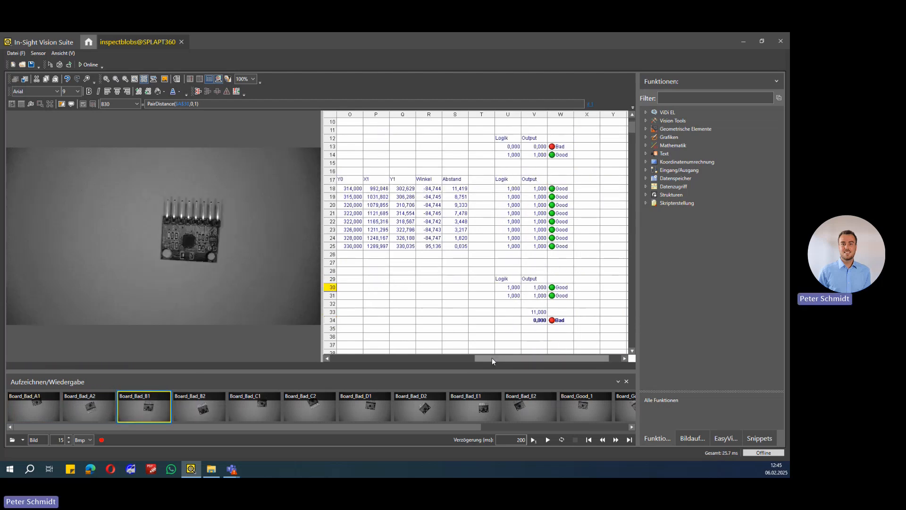
drag(492, 358, 372, 361)
scroll(511, 204, up, 3)
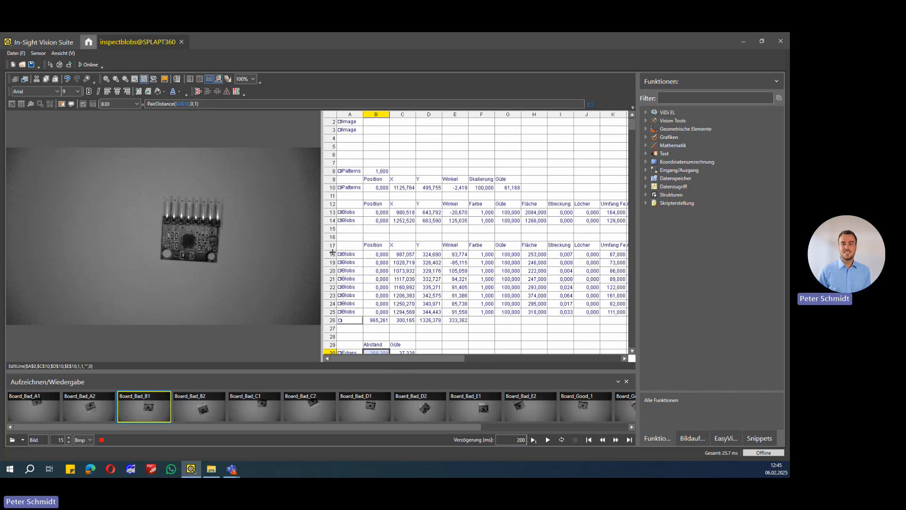
click(353, 213)
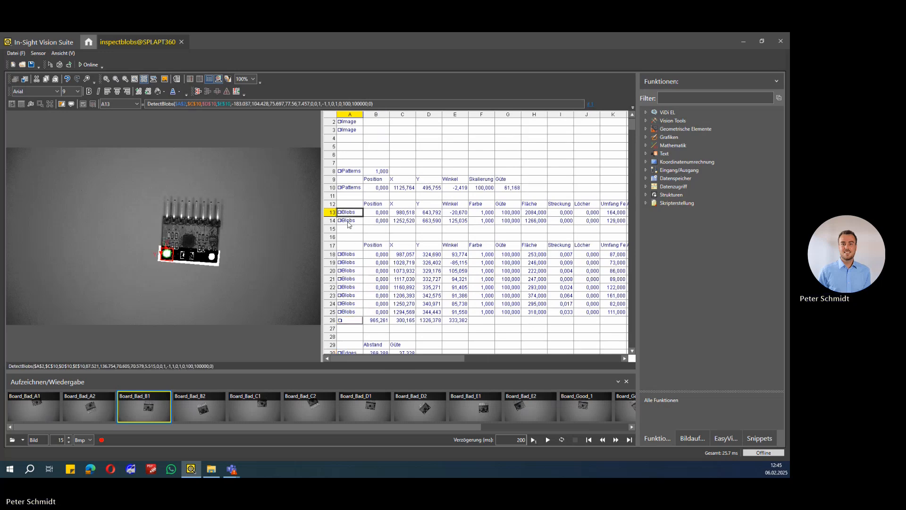
drag(365, 359, 506, 360)
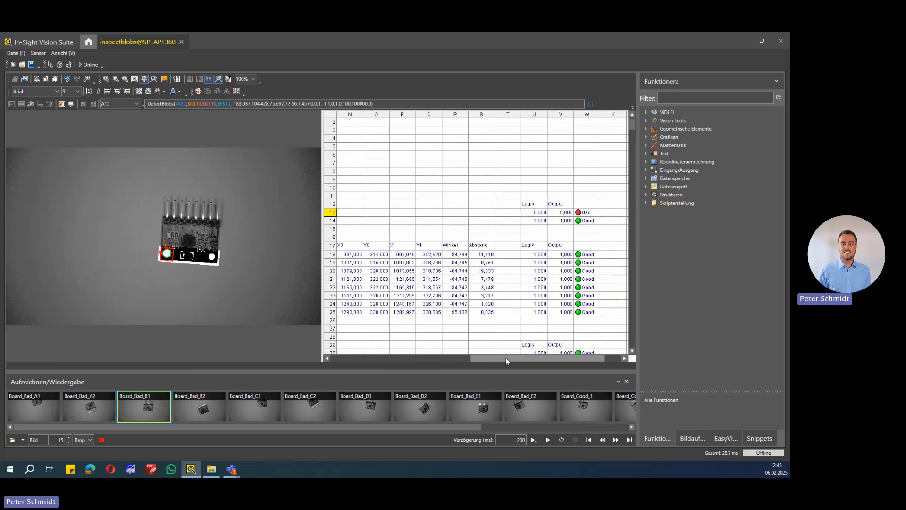
scroll(506, 283, down, 3)
click(504, 322)
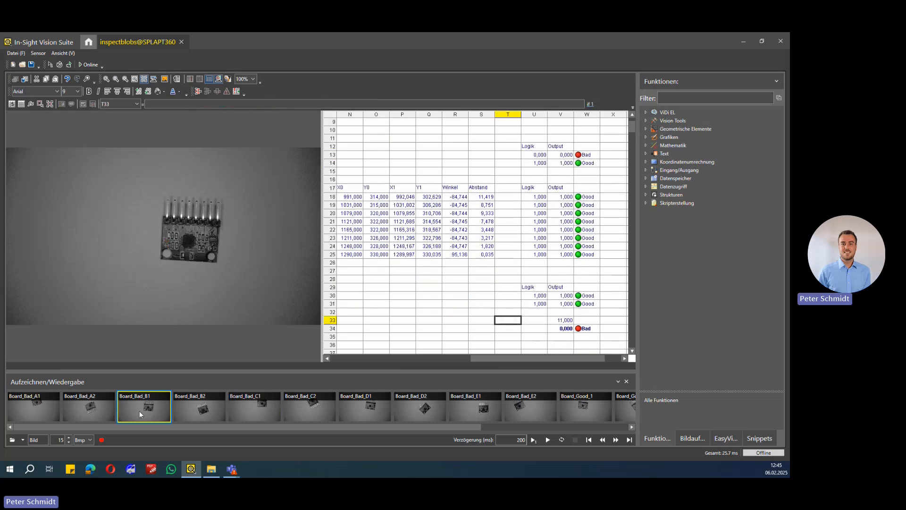
Load Board_Bad_B2 and Board_Bad_C1, check their results and examine the C1 board image enlarged
click(184, 410)
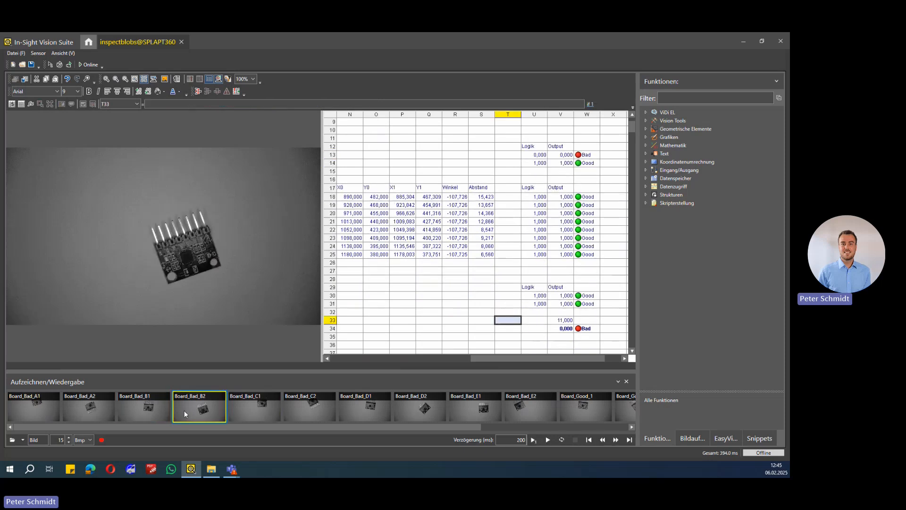
click(258, 410)
scroll(465, 287, up, 1)
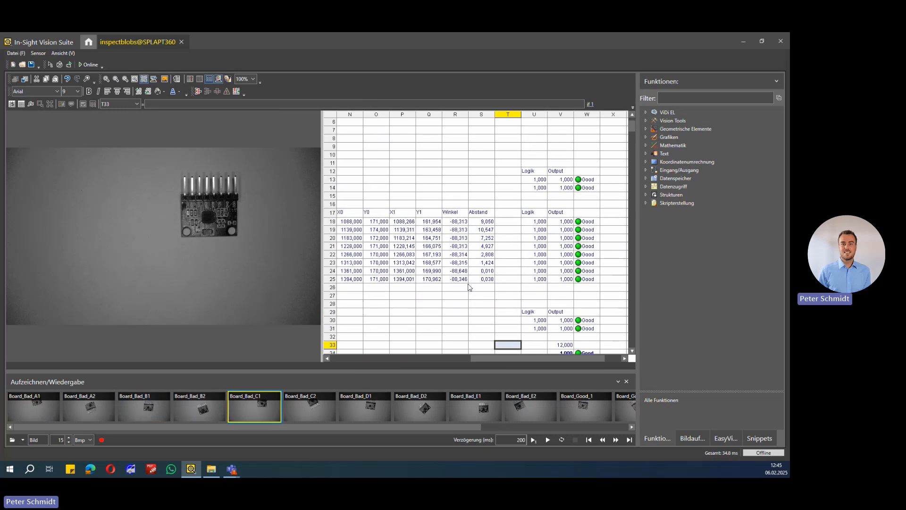
drag(524, 358, 381, 366)
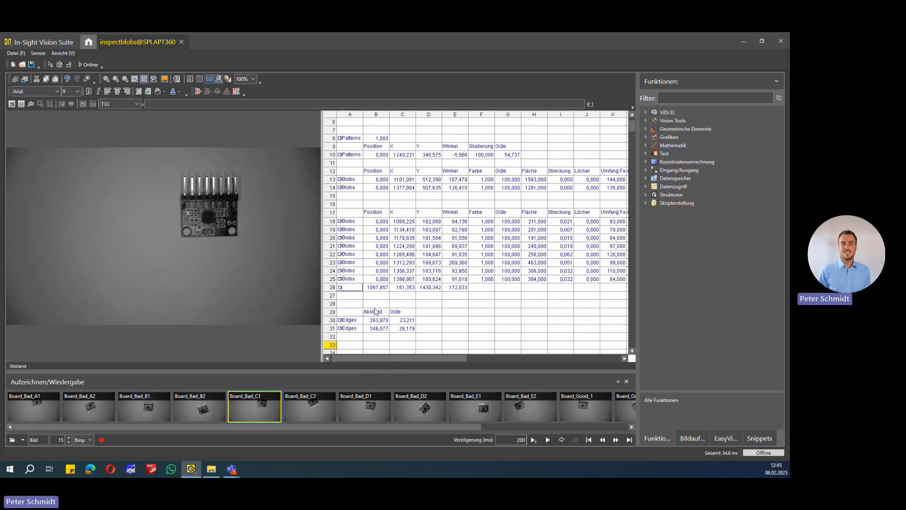
click(108, 79)
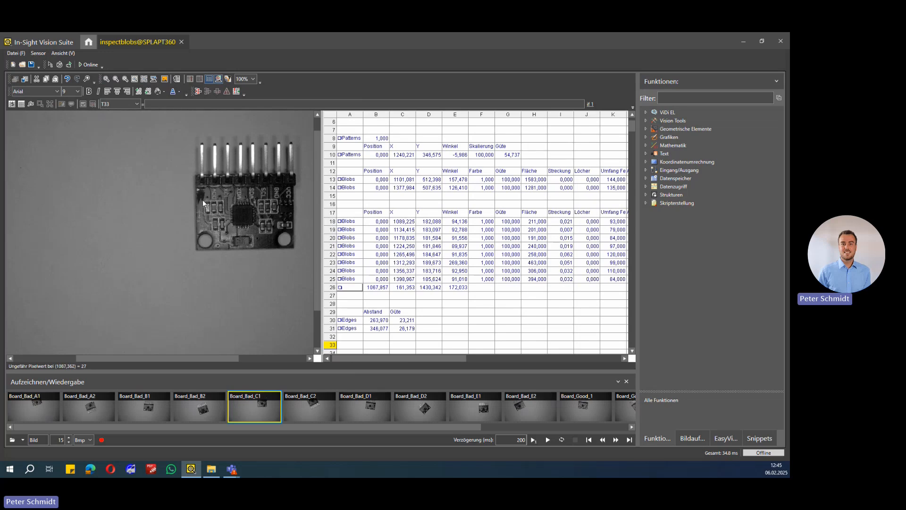
click(116, 79)
click(115, 79)
click(115, 80)
Load Board_Bad_C2 and Board_Bad_D1 and review the D1 pin blob results in rows 18 to 25
click(315, 405)
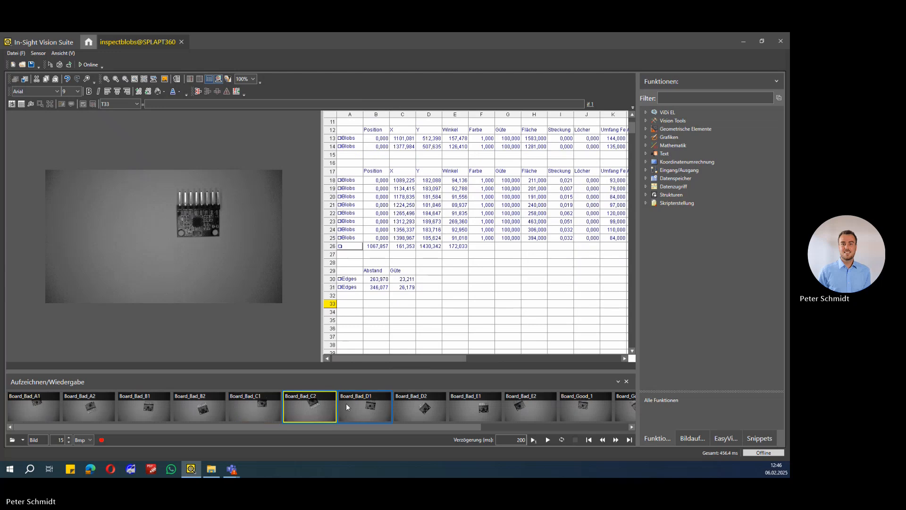
click(359, 405)
drag(392, 359, 368, 362)
scroll(522, 303, up, 1)
scroll(522, 304, up, 1)
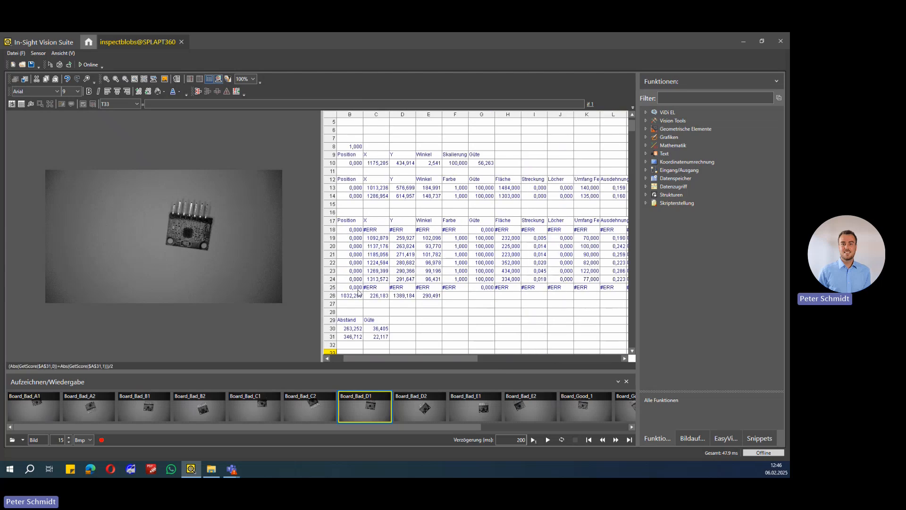
Inspect the DetectBlobs regions of the two outer pins in A18 and A25 on the Board_Bad_D1 image
click(349, 230)
double_click(350, 229)
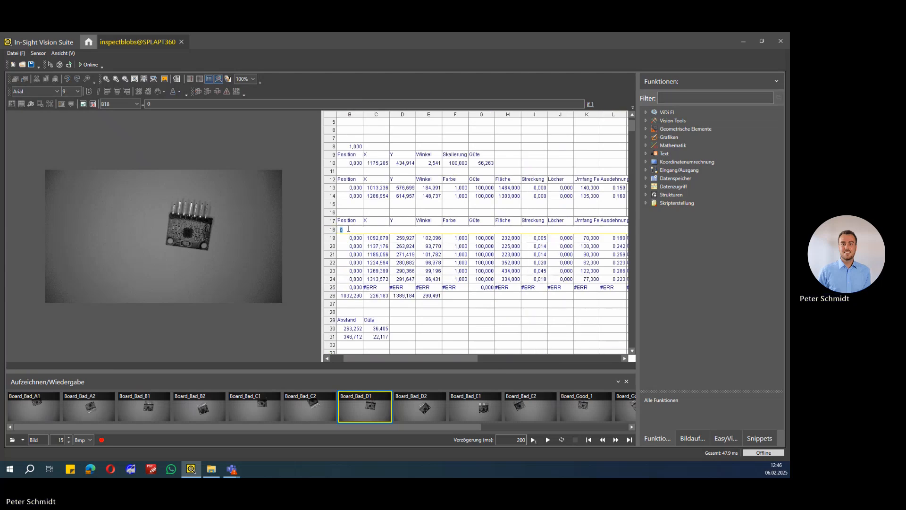
key(Escape)
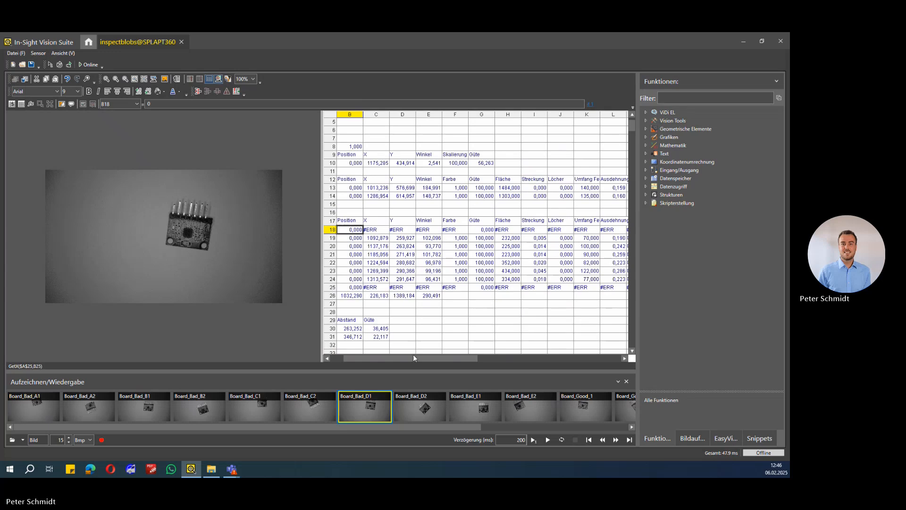
drag(409, 359, 368, 355)
click(348, 231)
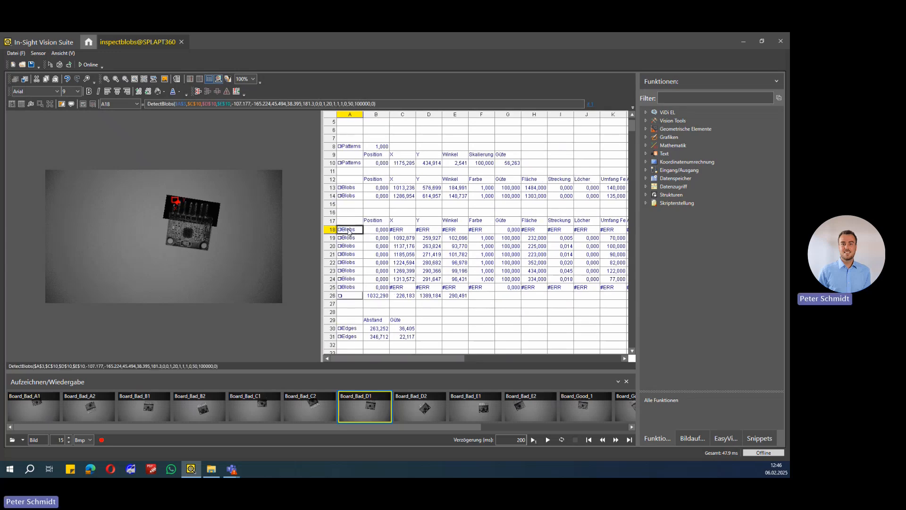
click(350, 288)
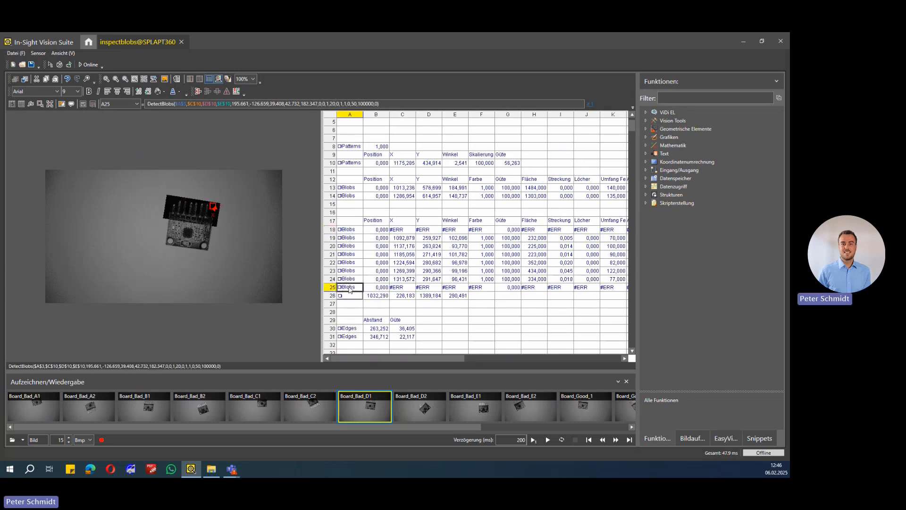
Load Board_Bad_D2 and Board_Bad_E1, and inspect the E1 hole region of A13 and edge region of A30
click(407, 400)
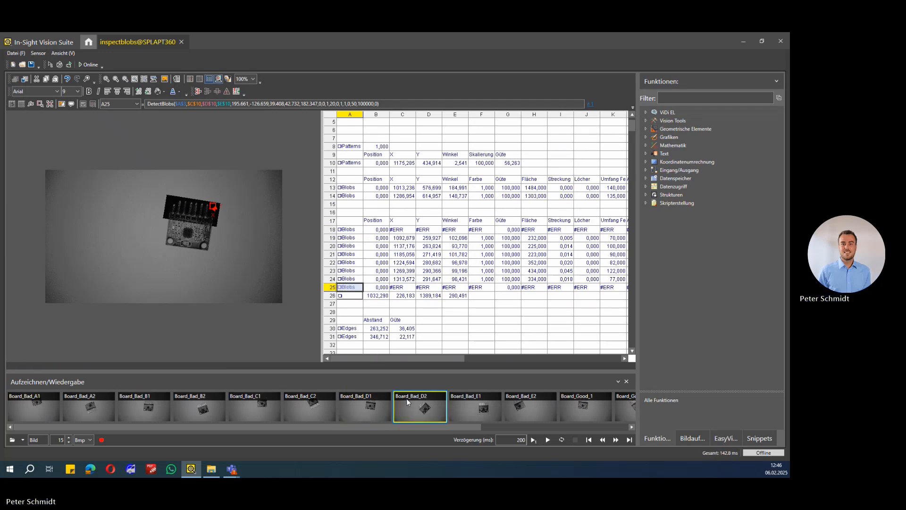
click(451, 405)
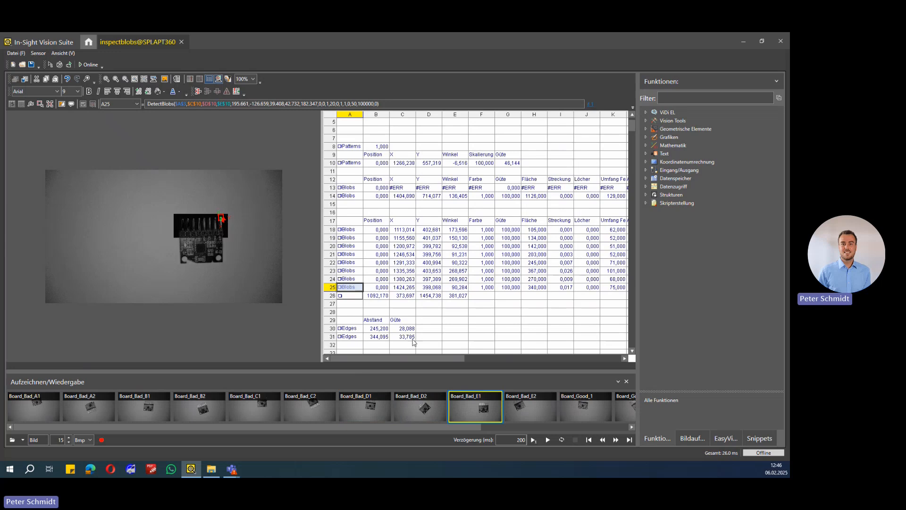
mouse_move(426, 358)
mouse_down()
mouse_move(579, 355)
mouse_move(420, 357)
mouse_up()
click(343, 189)
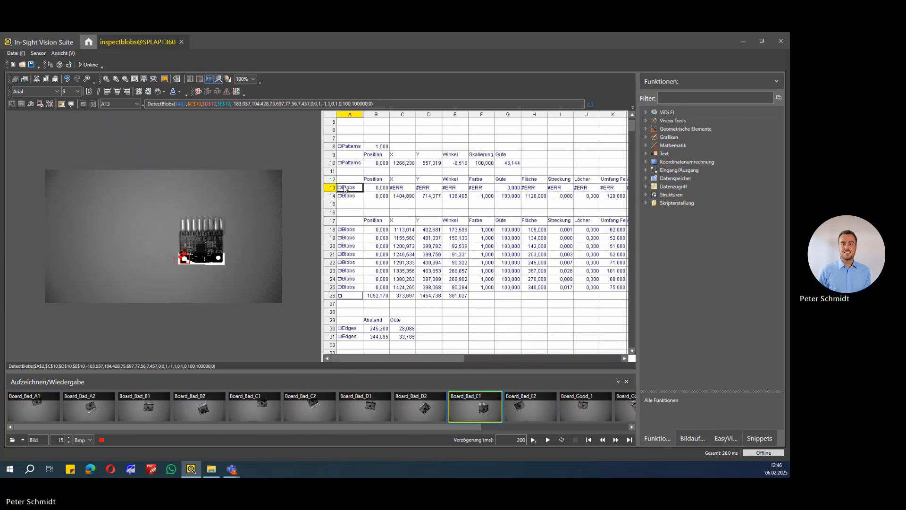
scroll(359, 312, down, 2)
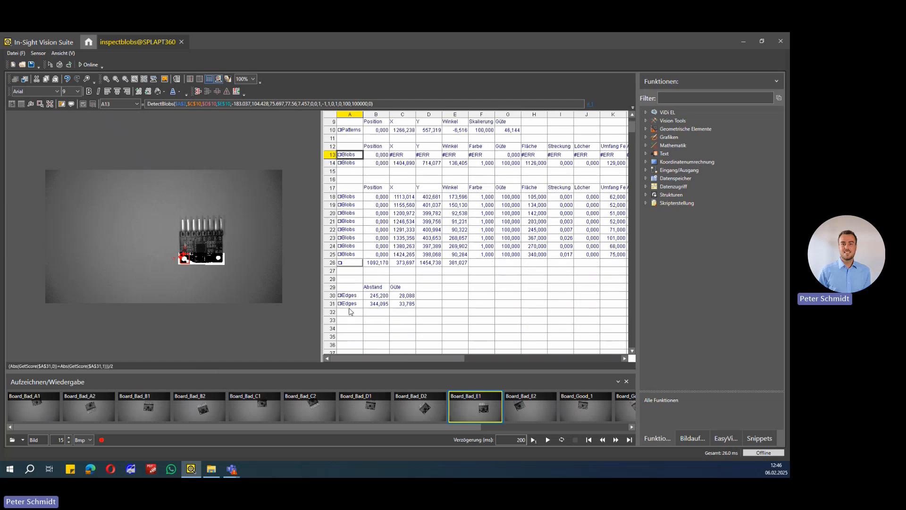
mouse_move(359, 358)
mouse_down()
mouse_move(514, 358)
mouse_move(357, 358)
mouse_up()
click(347, 296)
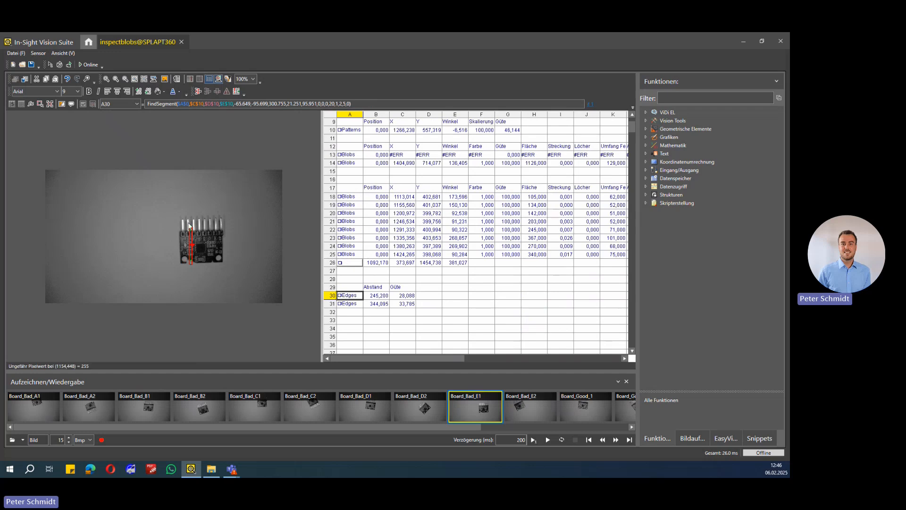
Run the inspection on Board_Bad_E2, Board_Good_1 and Board_Good_2 and check the overall result in row 34 for each
click(527, 405)
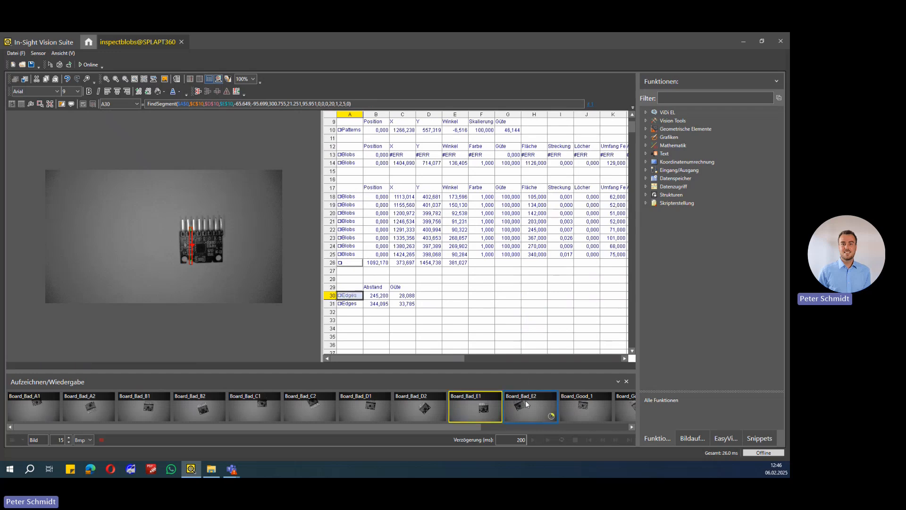
drag(378, 426, 525, 427)
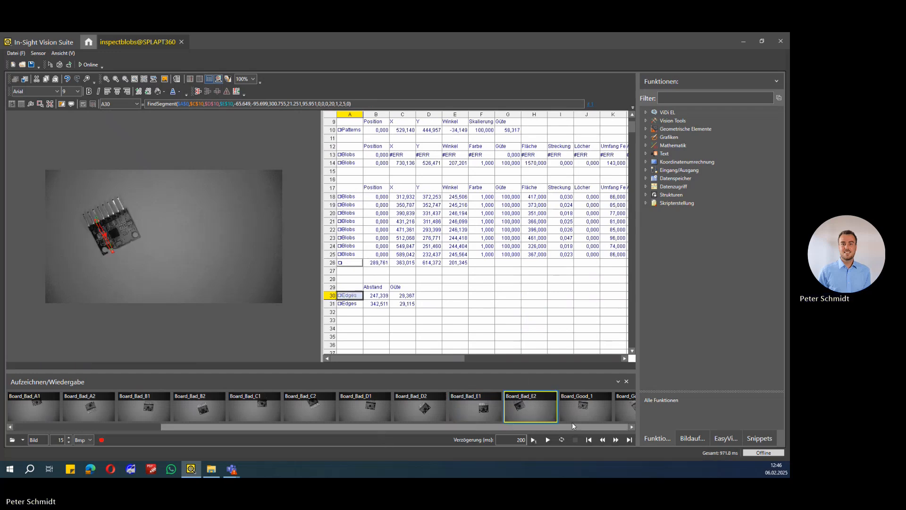
drag(434, 358, 607, 354)
scroll(519, 331, down, 1)
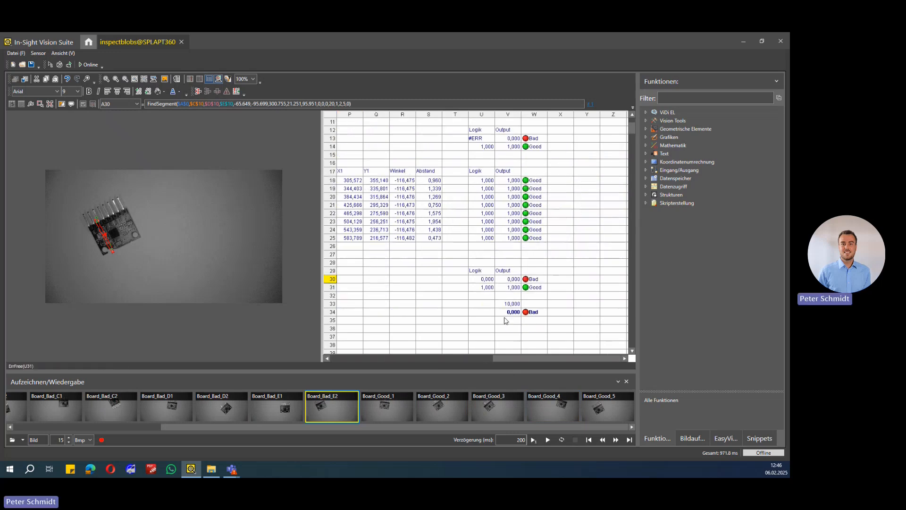
click(374, 405)
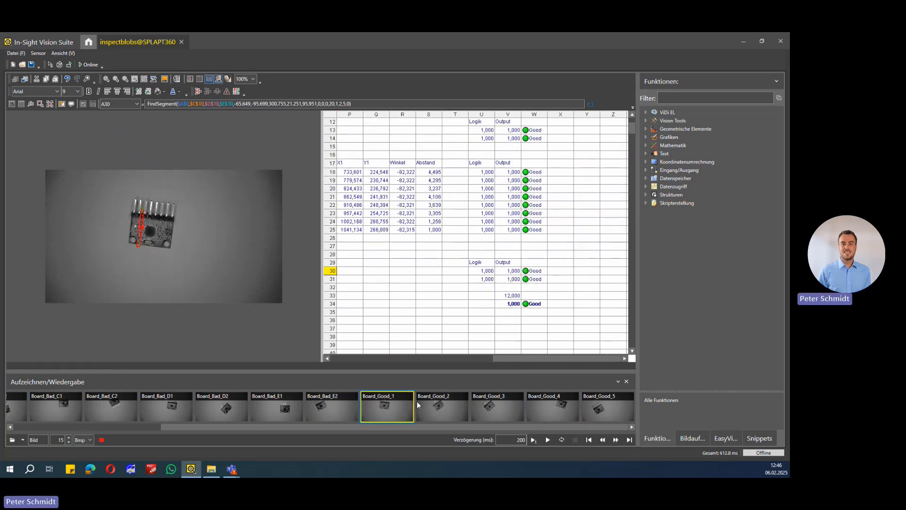
click(435, 409)
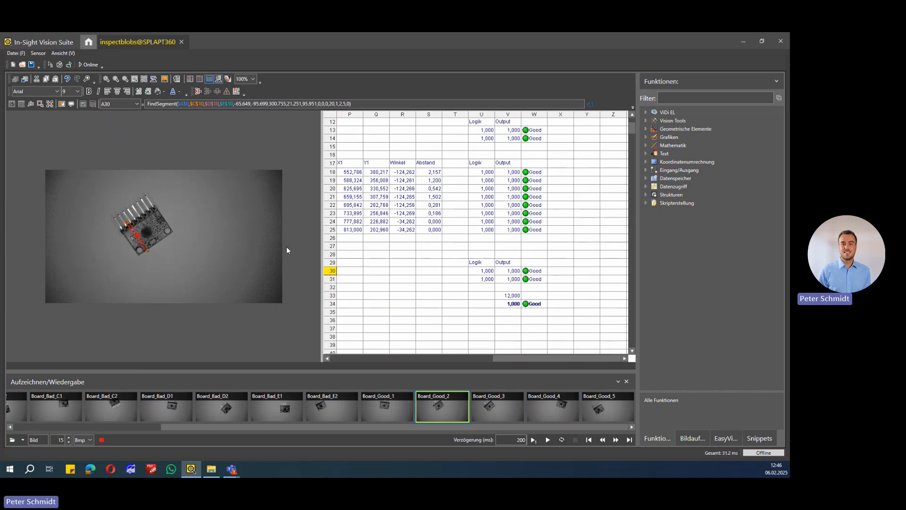